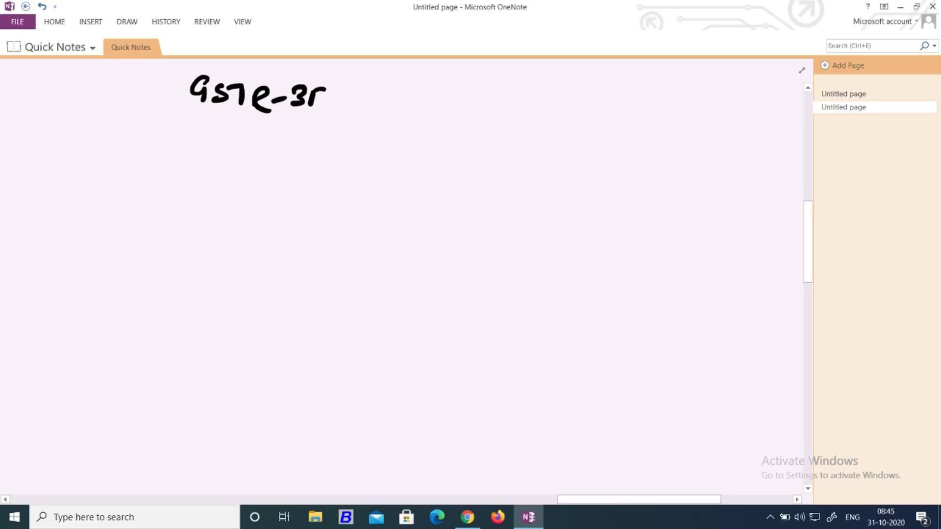
Complete the handwritten heading on the OneNote page as "GSTR-3B filing → Portal"
{"action": "mouse_move", "coordinate": [349, 88]}
{"action": "left_mouse_down"}
{"action": "mouse_move", "coordinate": [358, 101]}
{"action": "mouse_move", "coordinate": [413, 90]}
{"action": "mouse_move", "coordinate": [409, 119]}
{"action": "mouse_move", "coordinate": [488, 84]}
{"action": "mouse_move", "coordinate": [505, 95]}
{"action": "left_mouse_up"}
{"action": "mouse_move", "coordinate": [518, 82]}
{"action": "left_mouse_down"}
{"action": "mouse_move", "coordinate": [512, 100]}
{"action": "mouse_move", "coordinate": [522, 99]}
{"action": "left_mouse_up"}
{"action": "left_click_drag", "start_coordinate": [531, 92], "coordinate": [545, 101]}
Handwrite a branch arrow with "Demand Ledger" on the line beneath the GSTR-3B filing heading
{"action": "mouse_move", "coordinate": [393, 122]}
{"action": "left_mouse_down"}
{"action": "mouse_move", "coordinate": [407, 154]}
{"action": "mouse_move", "coordinate": [516, 156]}
{"action": "left_mouse_up"}
{"action": "left_click", "coordinate": [428, 145]}
{"action": "mouse_move", "coordinate": [521, 156]}
{"action": "left_mouse_down"}
{"action": "mouse_move", "coordinate": [539, 145]}
{"action": "mouse_move", "coordinate": [540, 156]}
{"action": "left_mouse_up"}
{"action": "left_click_drag", "start_coordinate": [554, 144], "coordinate": [548, 153]}
{"action": "mouse_move", "coordinate": [562, 132]}
{"action": "left_mouse_down"}
{"action": "mouse_move", "coordinate": [556, 157]}
{"action": "mouse_move", "coordinate": [590, 131]}
{"action": "mouse_move", "coordinate": [619, 150]}
{"action": "mouse_move", "coordinate": [638, 129]}
{"action": "mouse_move", "coordinate": [629, 162]}
{"action": "mouse_move", "coordinate": [656, 146]}
{"action": "left_mouse_up"}
{"action": "left_click_drag", "start_coordinate": [658, 148], "coordinate": [672, 140]}
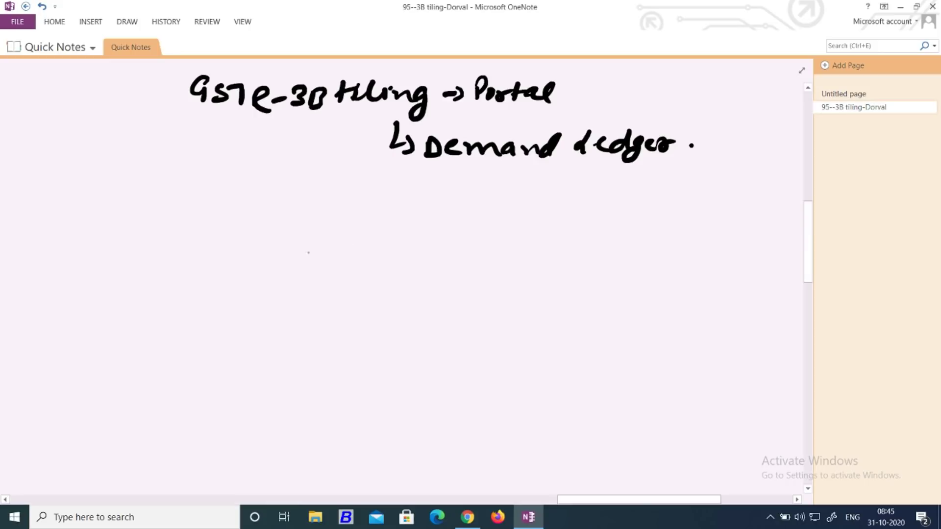
Handwrite "Liability" with a large bracket beside it, branching to "Liability (Return Rela" with "other" beneath
{"action": "mouse_move", "coordinate": [312, 250]}
{"action": "left_mouse_down"}
{"action": "mouse_move", "coordinate": [325, 270]}
{"action": "mouse_move", "coordinate": [444, 273]}
{"action": "mouse_move", "coordinate": [435, 297]}
{"action": "left_mouse_up"}
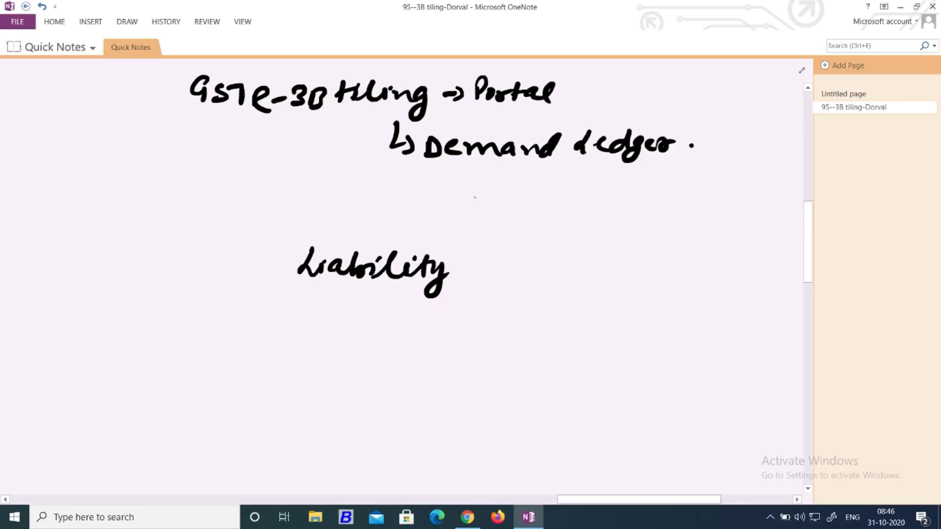
{"action": "mouse_move", "coordinate": [486, 191]}
{"action": "left_mouse_down"}
{"action": "mouse_move", "coordinate": [457, 192]}
{"action": "mouse_move", "coordinate": [440, 321]}
{"action": "mouse_move", "coordinate": [485, 327]}
{"action": "left_mouse_up"}
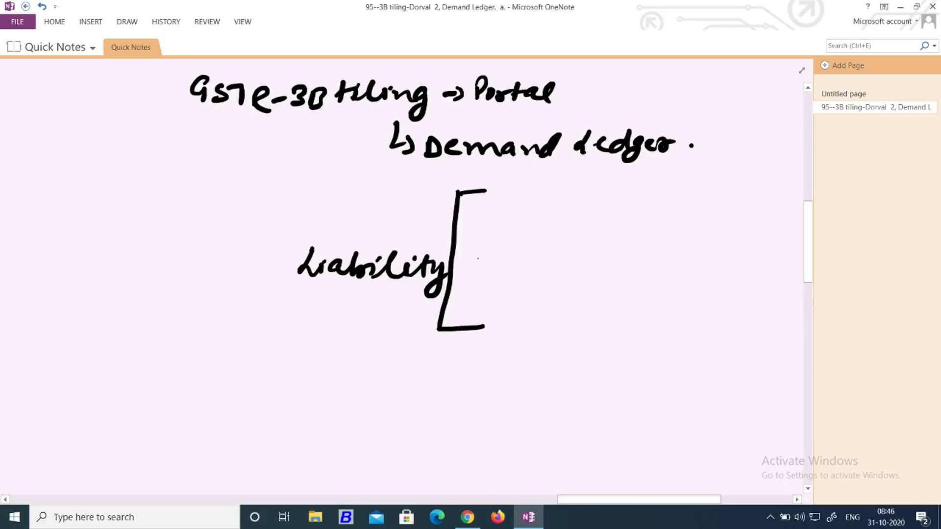
{"action": "mouse_move", "coordinate": [478, 259]}
{"action": "left_mouse_down"}
{"action": "mouse_move", "coordinate": [483, 278]}
{"action": "mouse_move", "coordinate": [538, 264]}
{"action": "mouse_move", "coordinate": [563, 275]}
{"action": "mouse_move", "coordinate": [578, 260]}
{"action": "mouse_move", "coordinate": [585, 290]}
{"action": "mouse_move", "coordinate": [639, 265]}
{"action": "mouse_move", "coordinate": [708, 270]}
{"action": "mouse_move", "coordinate": [709, 280]}
{"action": "mouse_move", "coordinate": [741, 265]}
{"action": "mouse_move", "coordinate": [779, 283]}
{"action": "left_mouse_up"}
{"action": "mouse_move", "coordinate": [579, 326]}
{"action": "left_mouse_down"}
{"action": "mouse_move", "coordinate": [604, 319]}
{"action": "mouse_move", "coordinate": [643, 331]}
{"action": "left_mouse_up"}
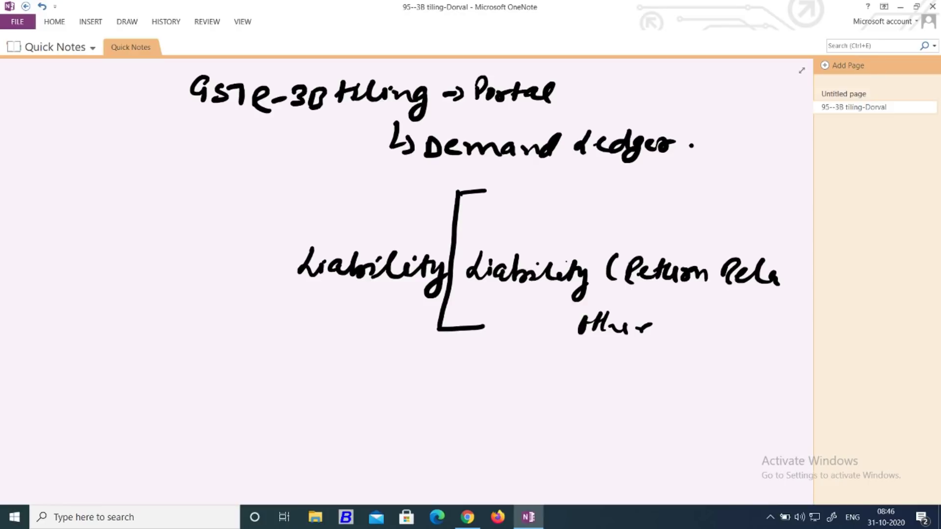
Switch to the GST portal in Chrome and open the Payment towards Demand page among the ledger services
{"action": "left_click", "coordinate": [467, 517]}
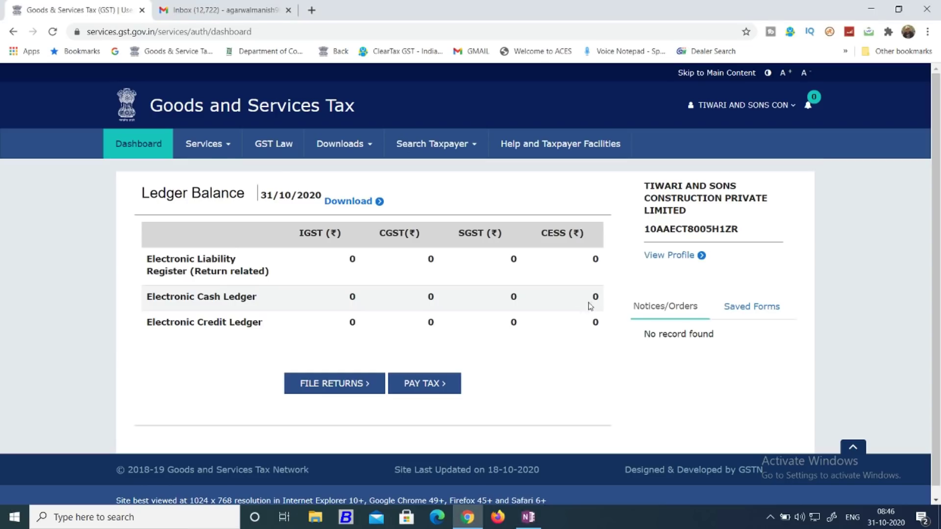
{"action": "key", "text": "ctrl+plus"}
{"action": "key", "text": "ctrl+plus"}
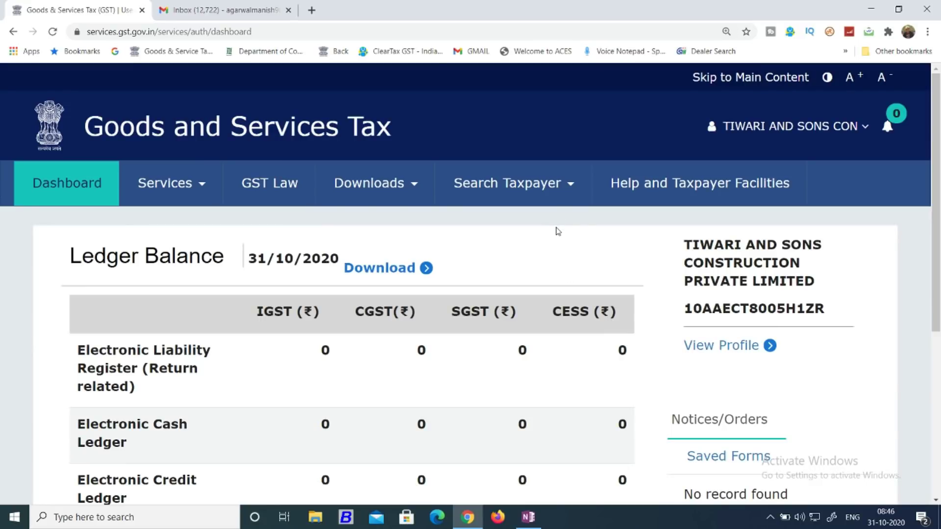
{"action": "left_click", "coordinate": [173, 195]}
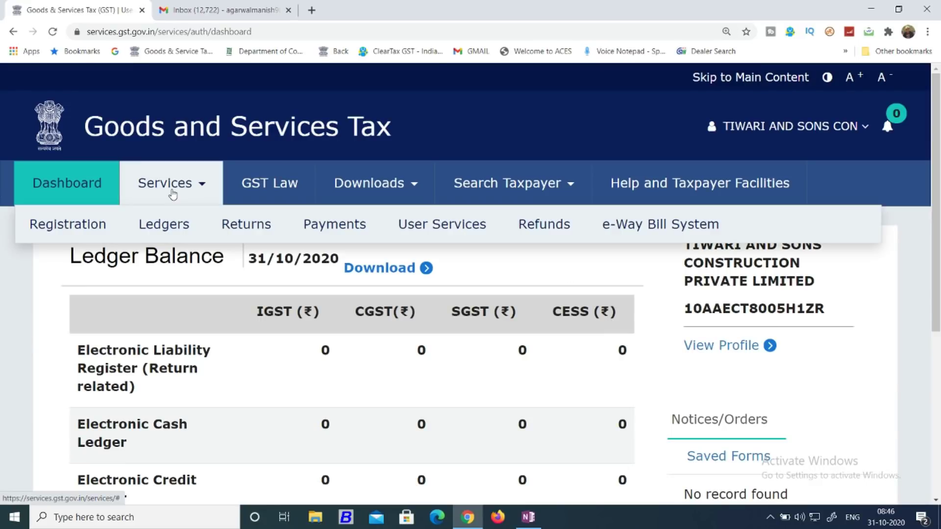
{"action": "mouse_move", "coordinate": [172, 223]}
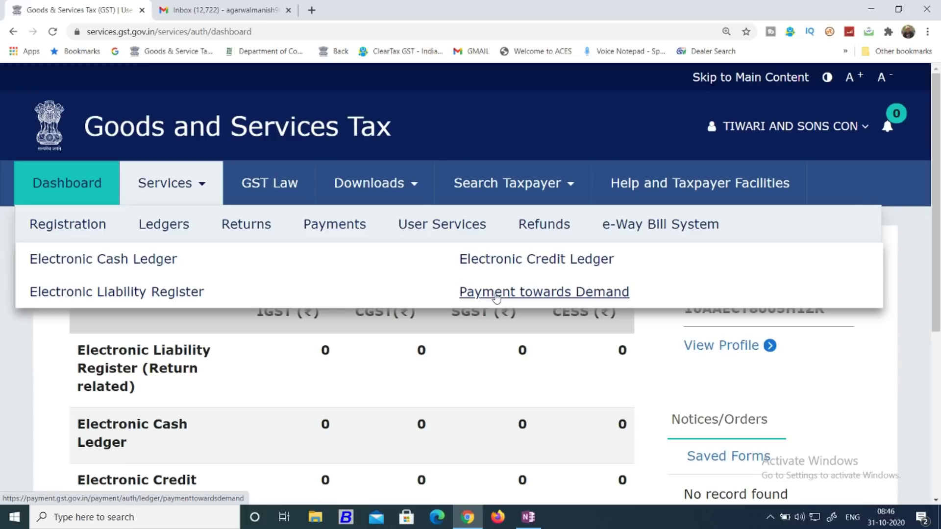
{"action": "left_click", "coordinate": [496, 295]}
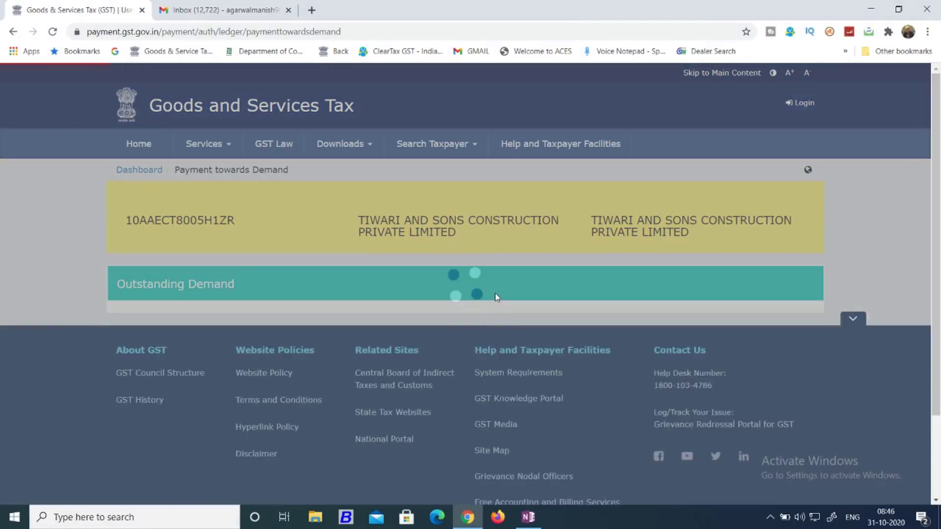
Enlarge the Outstanding Demand table and examine the demand dates of both listed demands
{"action": "scroll", "coordinate": [496, 295], "scroll_direction": "down", "scroll_amount": 2}
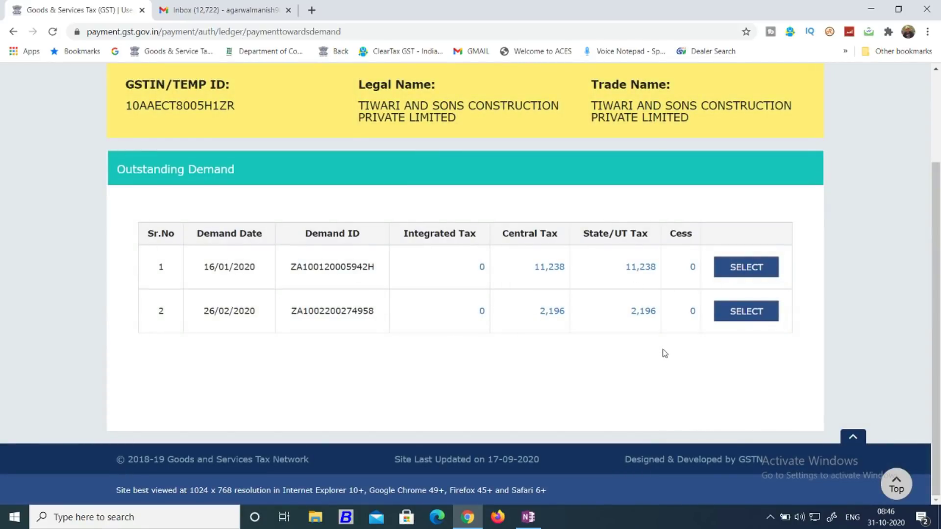
{"action": "key", "text": "ctrl+plus"}
{"action": "key", "text": "ctrl+plus"}
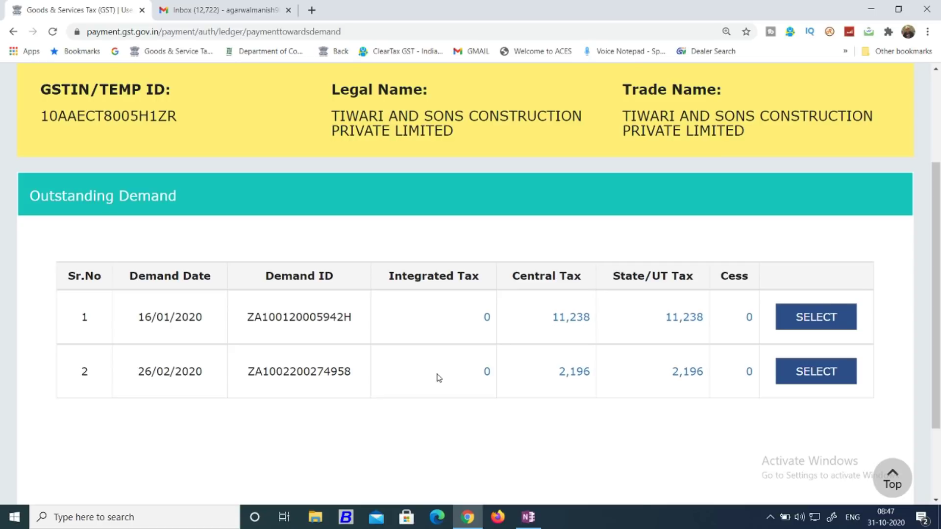
{"action": "left_click_drag", "start_coordinate": [139, 316], "coordinate": [203, 318]}
{"action": "left_click_drag", "start_coordinate": [138, 371], "coordinate": [202, 372]}
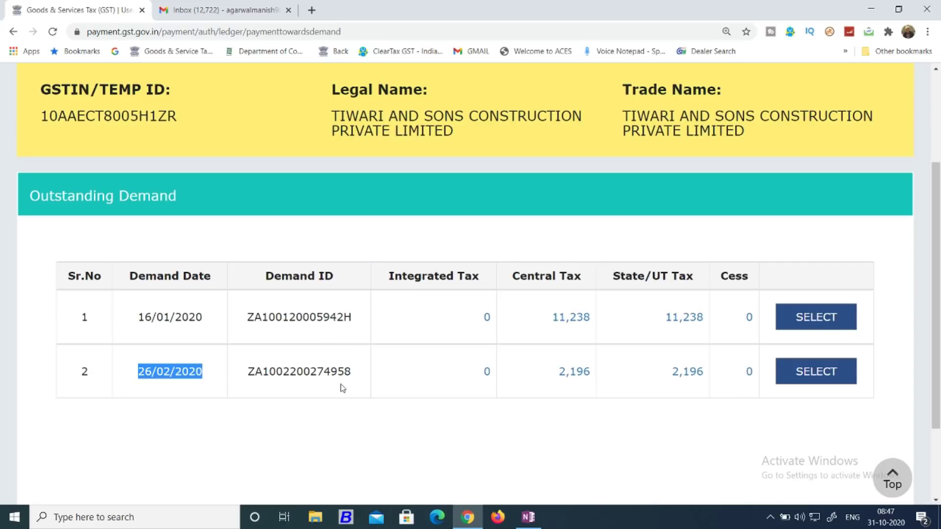
Open the demand dated 16/01/2020 for payment and examine its outstanding amounts and the Amount intended to be paid section
{"action": "left_click", "coordinate": [812, 318]}
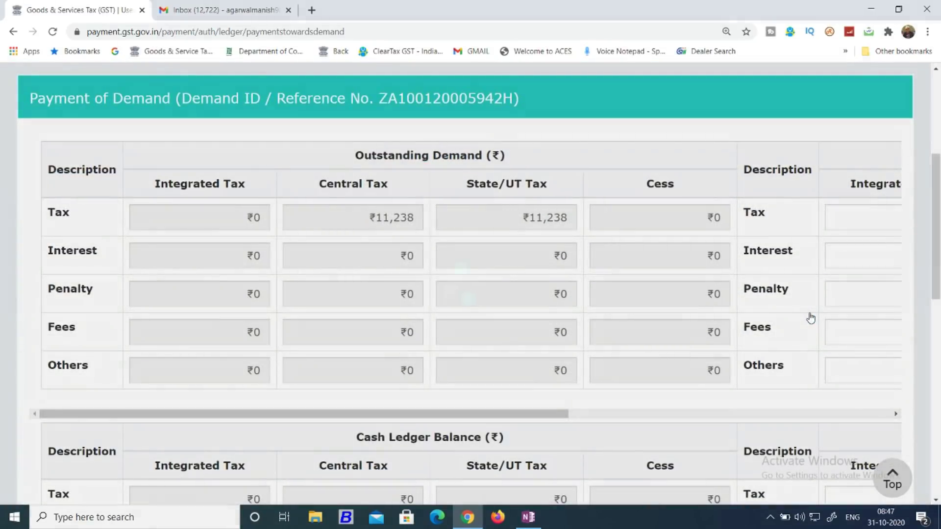
{"action": "scroll", "coordinate": [605, 336], "scroll_direction": "down", "scroll_amount": 2}
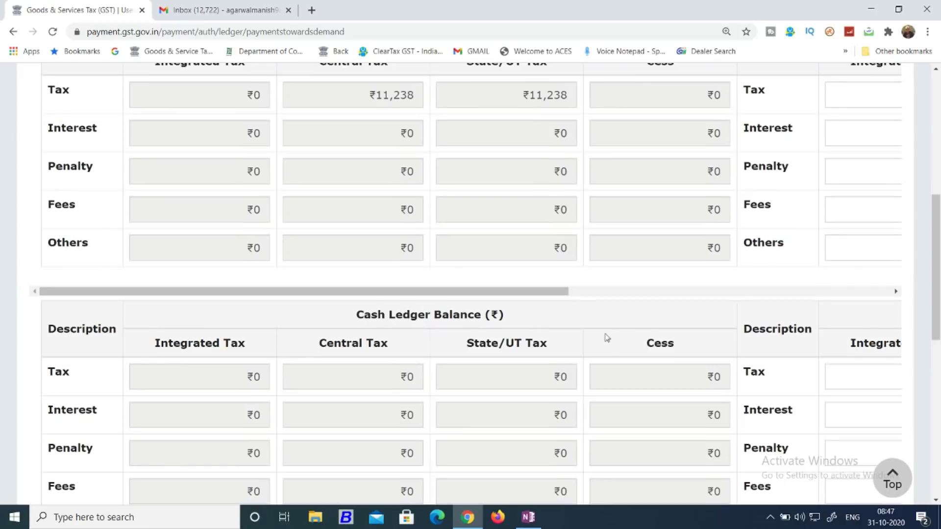
{"action": "triple_click", "coordinate": [684, 292]}
{"action": "left_click", "coordinate": [769, 283]}
{"action": "left_click_drag", "start_coordinate": [549, 292], "coordinate": [787, 291]}
{"action": "scroll", "coordinate": [787, 291], "scroll_direction": "up", "scroll_amount": 2}
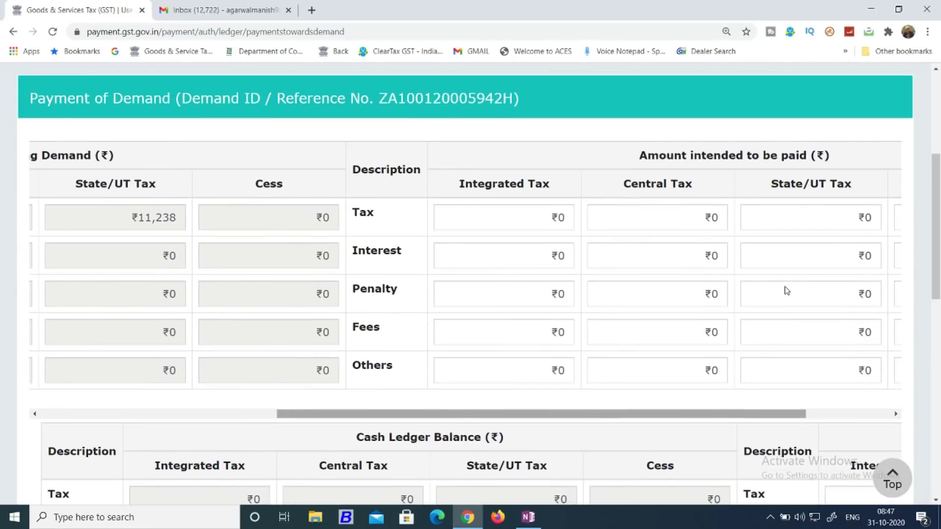
{"action": "scroll", "coordinate": [787, 291], "scroll_direction": "down", "scroll_amount": 2}
{"action": "scroll", "coordinate": [784, 286], "scroll_direction": "up", "scroll_amount": 1}
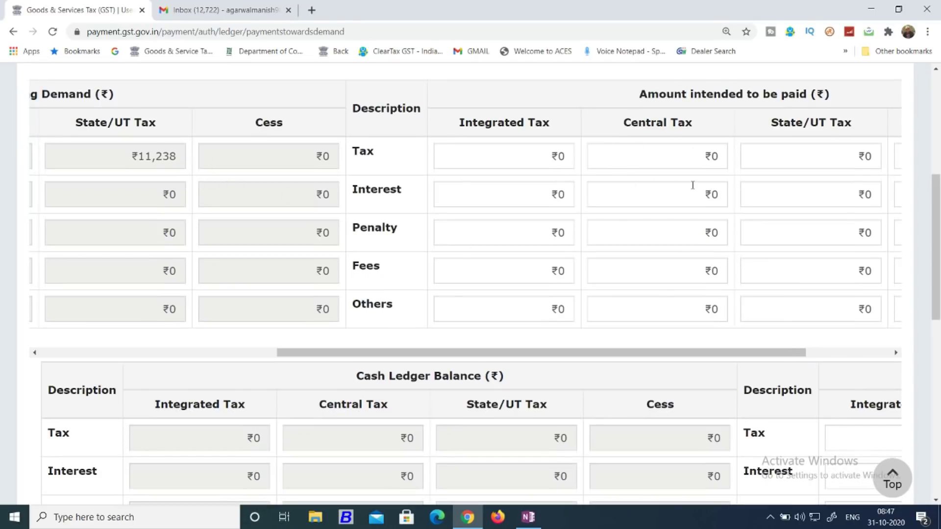
Review the cash and credit ledger balances along with the Paid through Cash and Paid through ITC sections
{"action": "scroll", "coordinate": [693, 186], "scroll_direction": "down", "scroll_amount": 3}
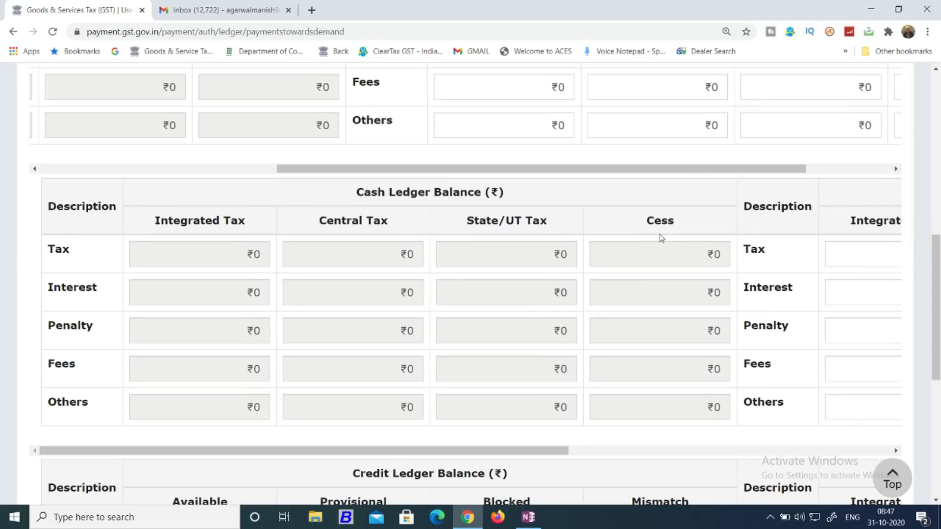
{"action": "left_click_drag", "start_coordinate": [446, 449], "coordinate": [696, 453]}
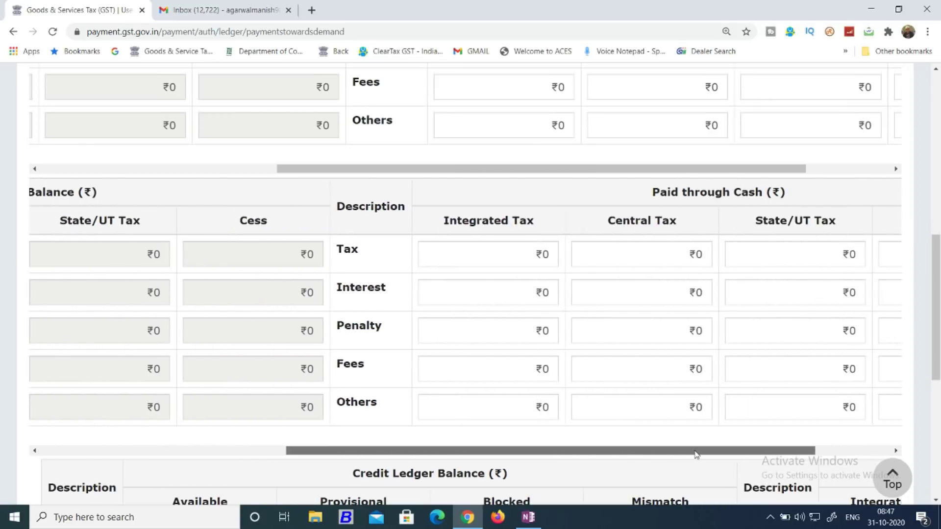
{"action": "scroll", "coordinate": [710, 338], "scroll_direction": "down", "scroll_amount": 5}
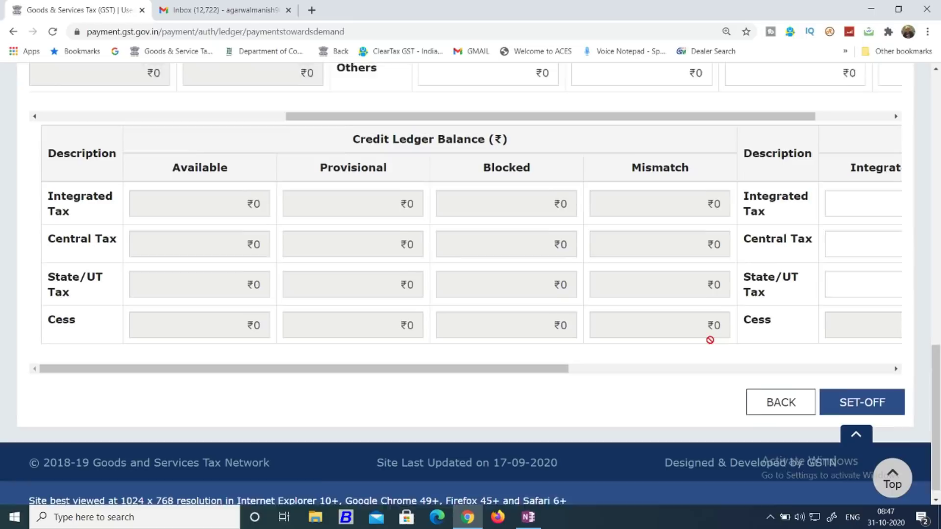
{"action": "scroll", "coordinate": [710, 340], "scroll_direction": "down", "scroll_amount": 1}
{"action": "left_click_drag", "start_coordinate": [519, 356], "coordinate": [849, 352]}
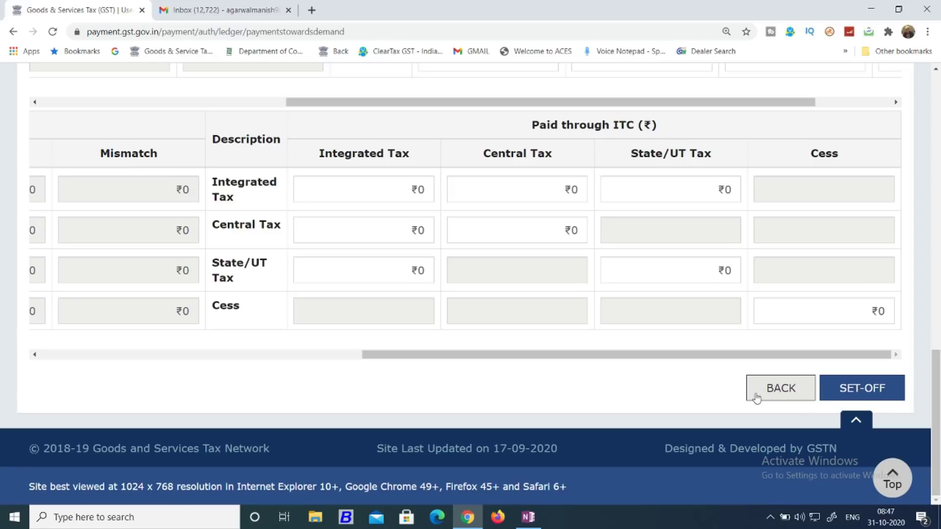
Return to the outstanding demand list and copy the Demand ID of the demand dated 16/01/2020
{"action": "left_click", "coordinate": [784, 387]}
{"action": "scroll", "coordinate": [789, 385], "scroll_direction": "down", "scroll_amount": 3}
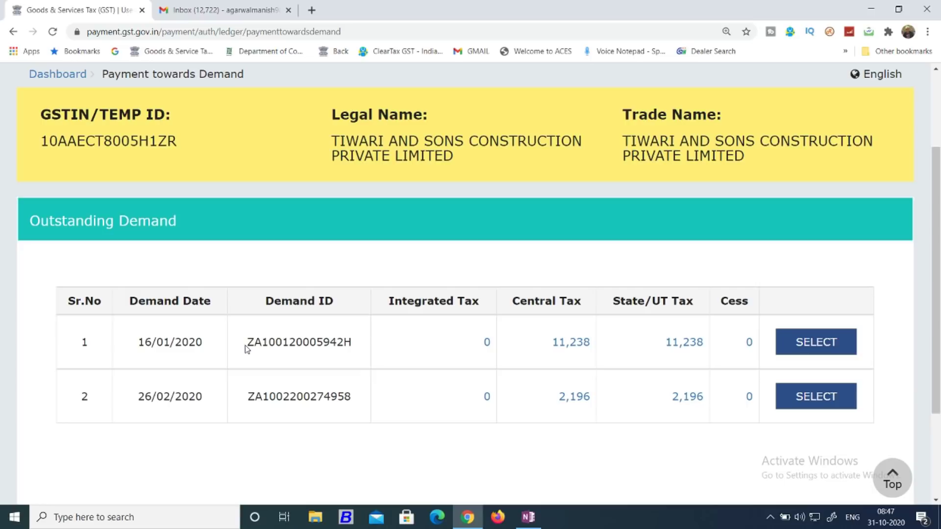
{"action": "left_click_drag", "start_coordinate": [248, 343], "coordinate": [350, 345]}
{"action": "key", "text": "ctrl+c"}
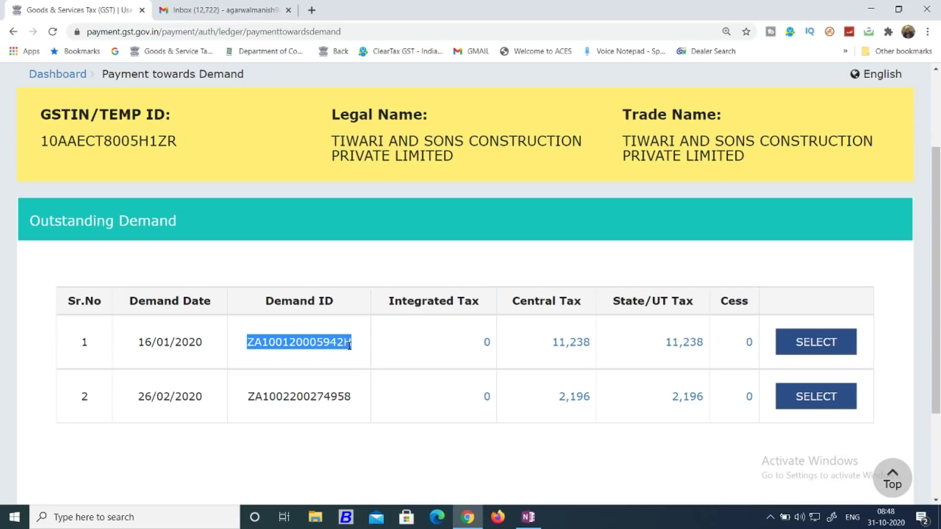
Open the Electronic Liability Register and go to Part-II: Other than return related liabilities
{"action": "scroll", "coordinate": [349, 345], "scroll_direction": "up", "scroll_amount": 3}
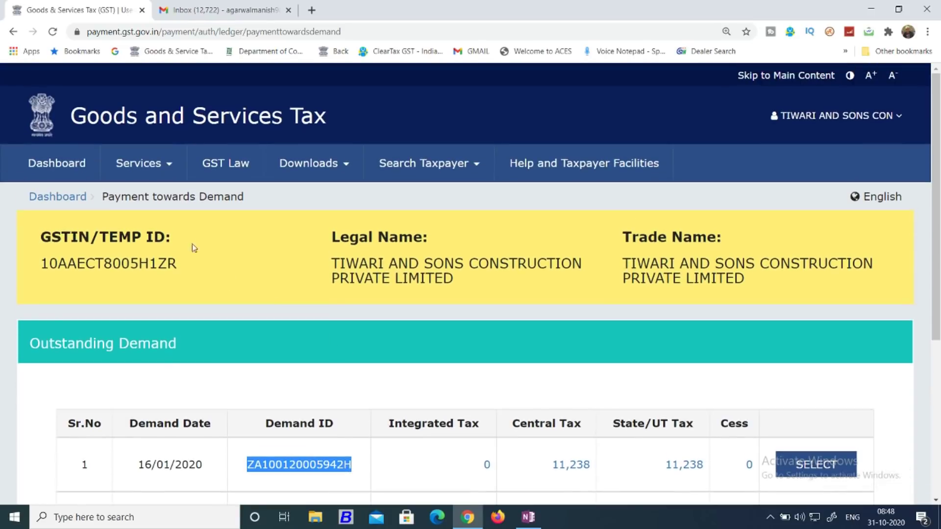
{"action": "mouse_move", "coordinate": [167, 167]}
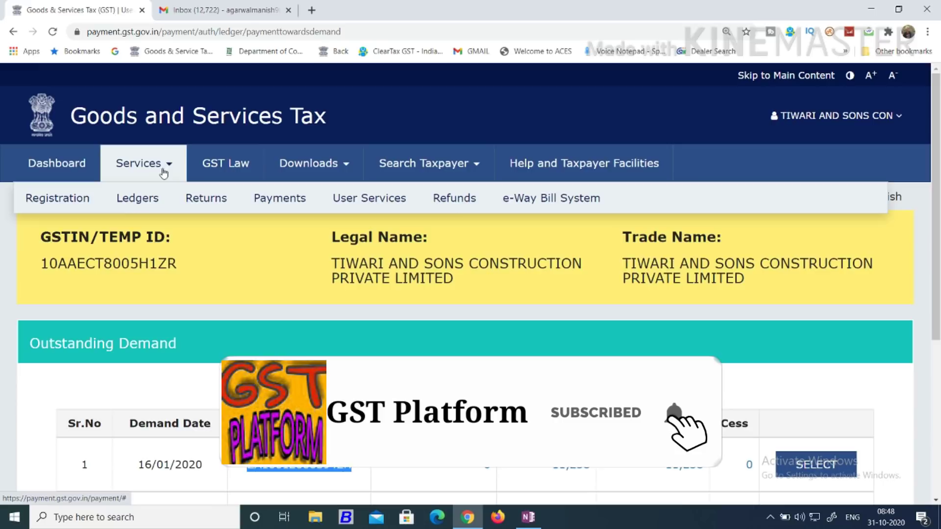
{"action": "mouse_move", "coordinate": [149, 193]}
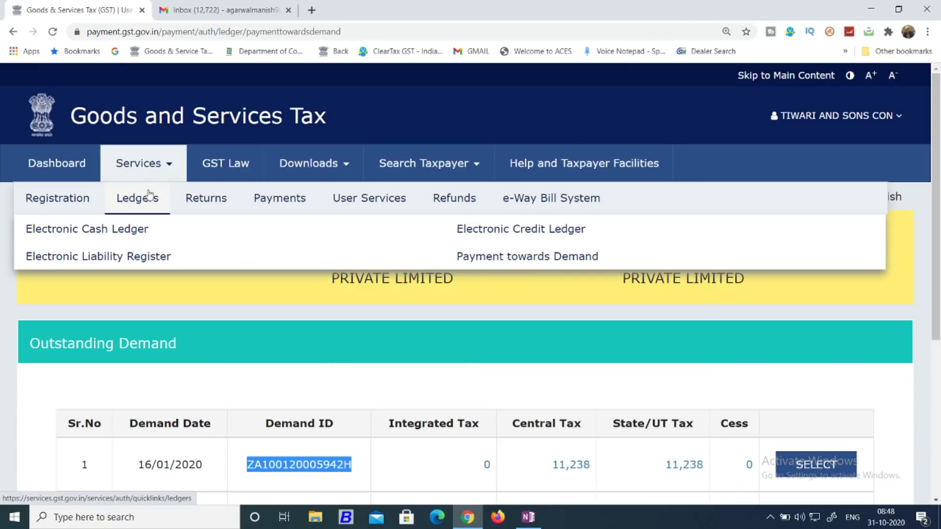
{"action": "left_click", "coordinate": [148, 254]}
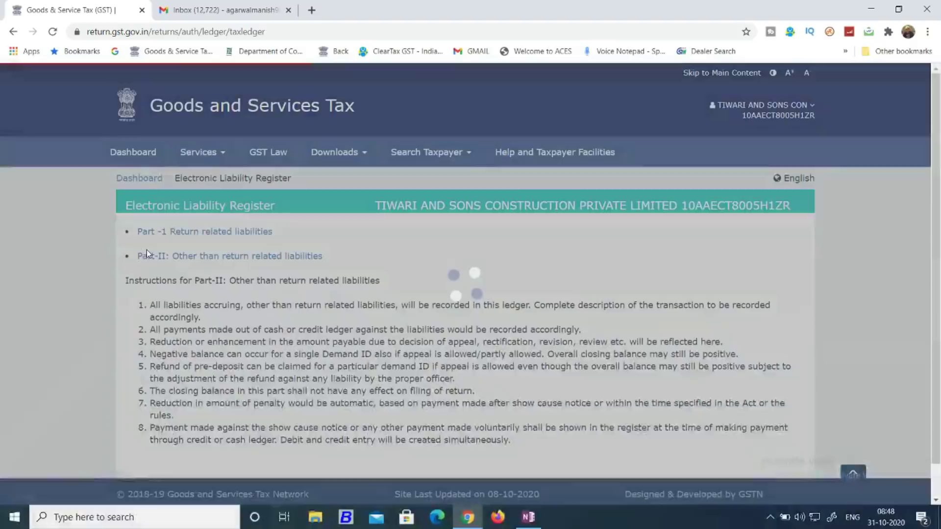
{"action": "key", "text": "ctrl+plus"}
{"action": "key", "text": "ctrl+plus"}
{"action": "scroll", "coordinate": [216, 280], "scroll_direction": "down", "scroll_amount": 1}
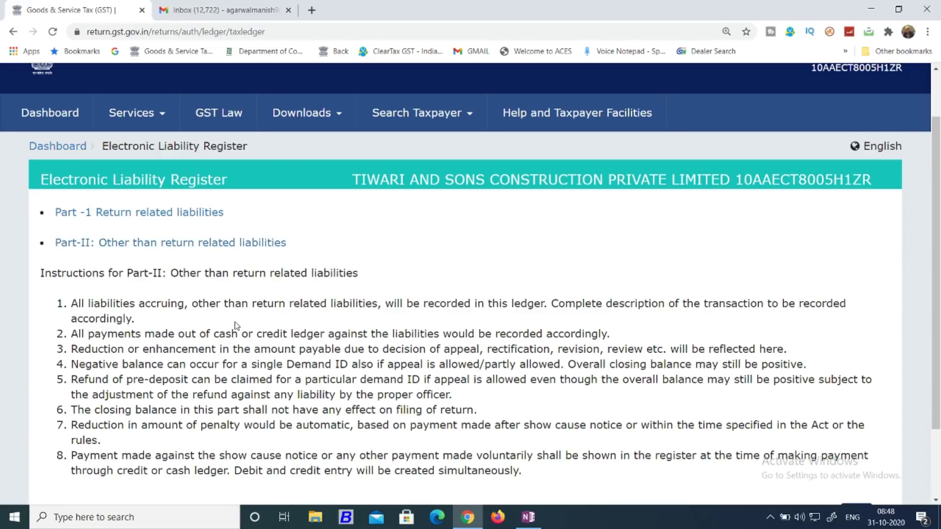
{"action": "left_click", "coordinate": [165, 245]}
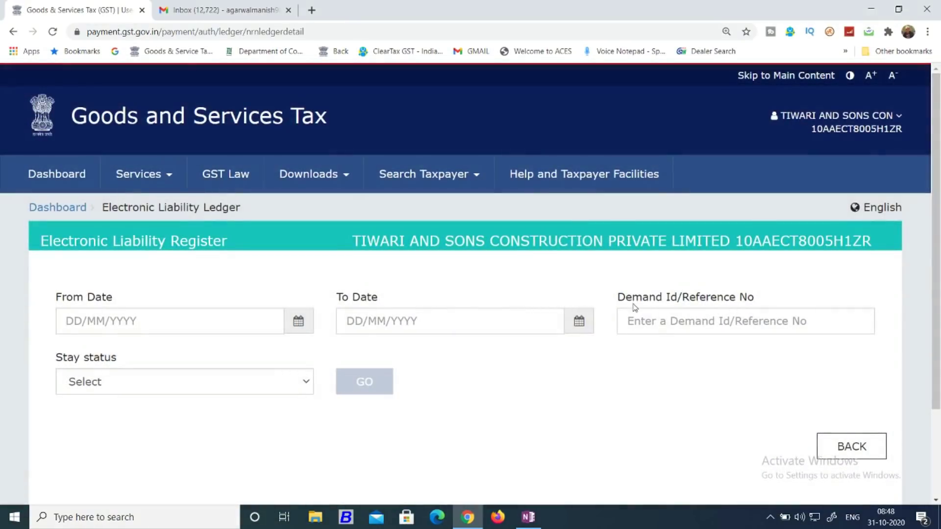
Look up the register entries for the copied Demand ID, using it as the Demand Id/Reference No
{"action": "left_click", "coordinate": [680, 324]}
{"action": "key", "text": "ctrl+v"}
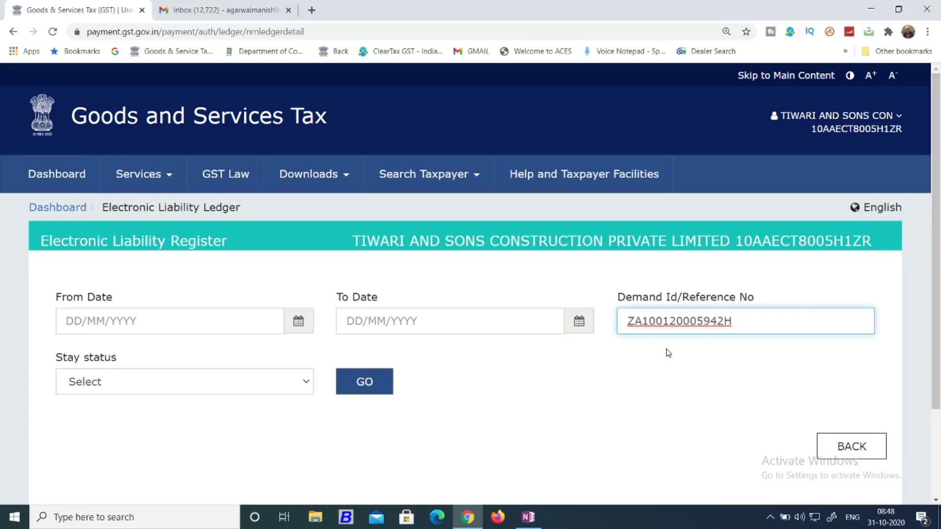
{"action": "left_click", "coordinate": [667, 339]}
{"action": "left_click", "coordinate": [368, 378]}
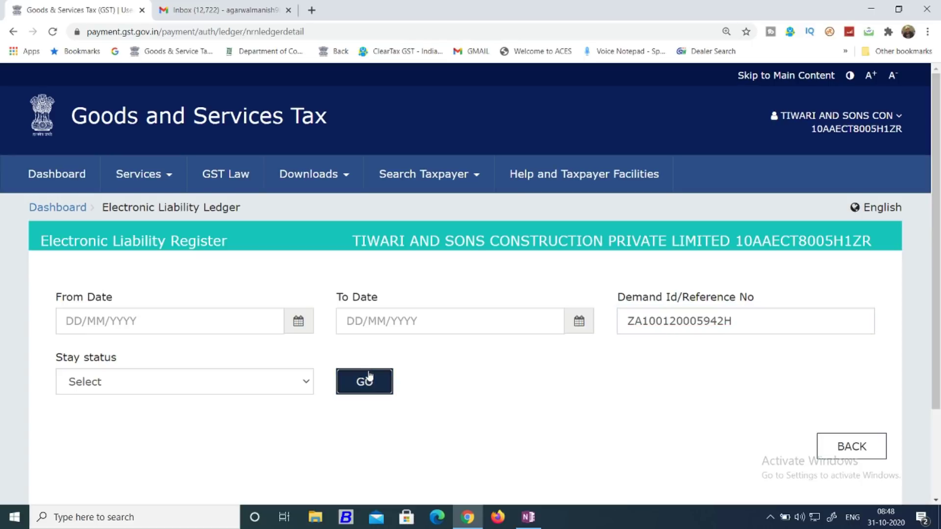
Enlarge the register results and examine the demand entry's tax period and description
{"action": "scroll", "coordinate": [370, 375], "scroll_direction": "down", "scroll_amount": 5}
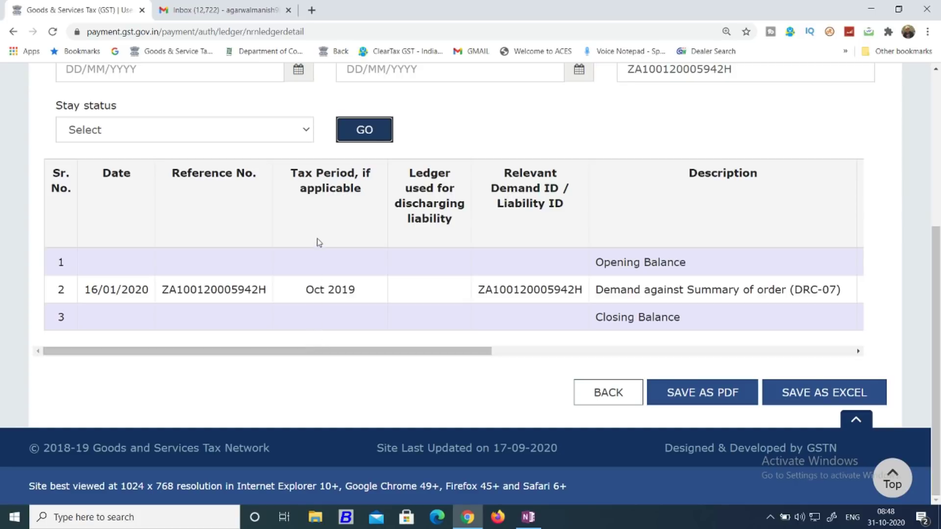
{"action": "key", "text": "ctrl+plus"}
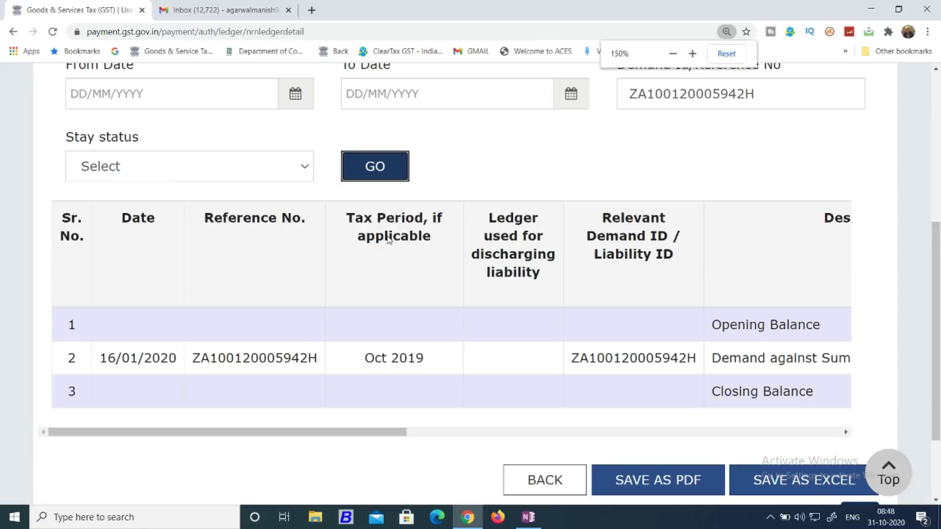
{"action": "left_click_drag", "start_coordinate": [363, 363], "coordinate": [423, 364]}
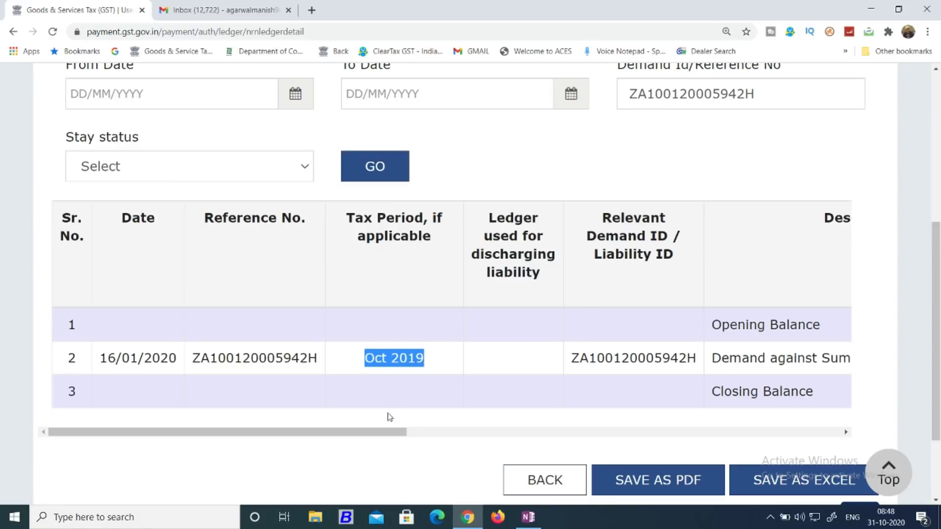
{"action": "left_click_drag", "start_coordinate": [381, 436], "coordinate": [527, 437]}
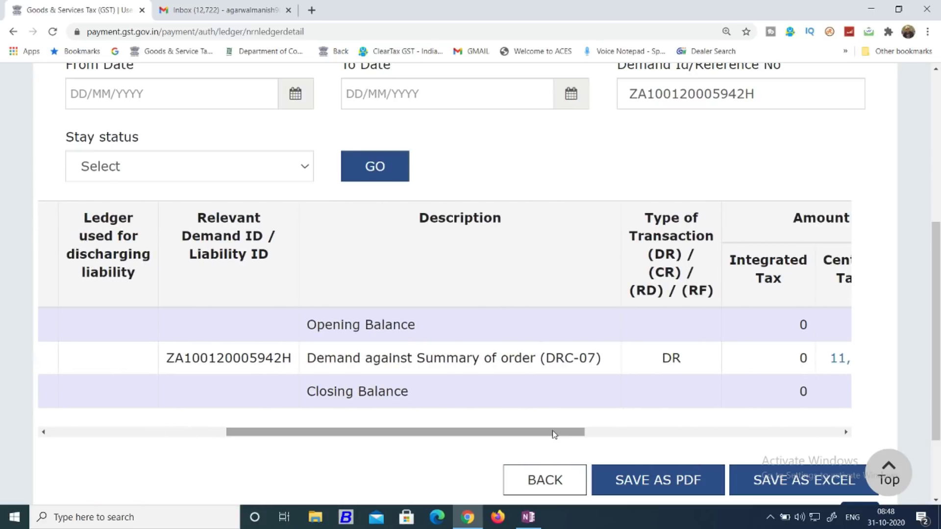
{"action": "left_click_drag", "start_coordinate": [316, 358], "coordinate": [601, 360]}
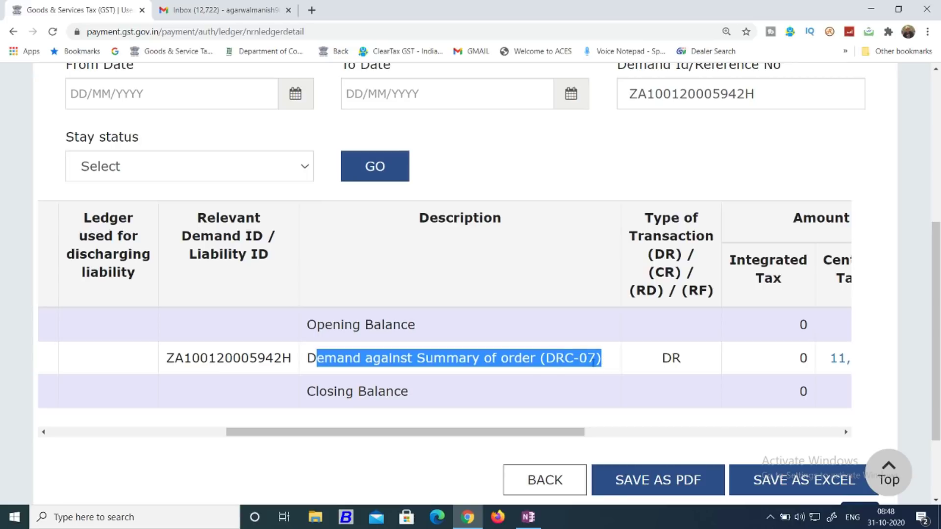
Examine the demand entry's transaction type, debited amounts and balance columns in the register results
{"action": "left_click_drag", "start_coordinate": [567, 434], "coordinate": [633, 440]}
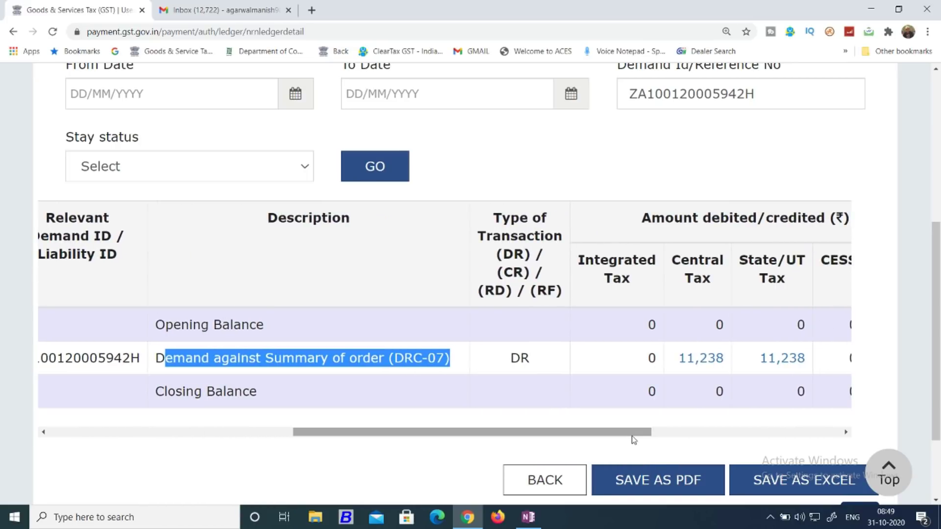
{"action": "left_click_drag", "start_coordinate": [634, 440], "coordinate": [804, 445]}
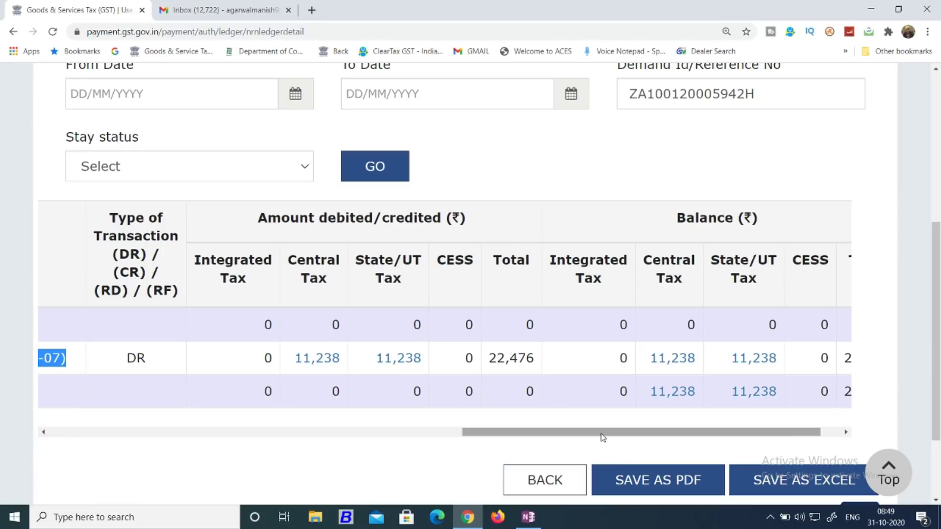
{"action": "left_click_drag", "start_coordinate": [603, 438], "coordinate": [358, 404]}
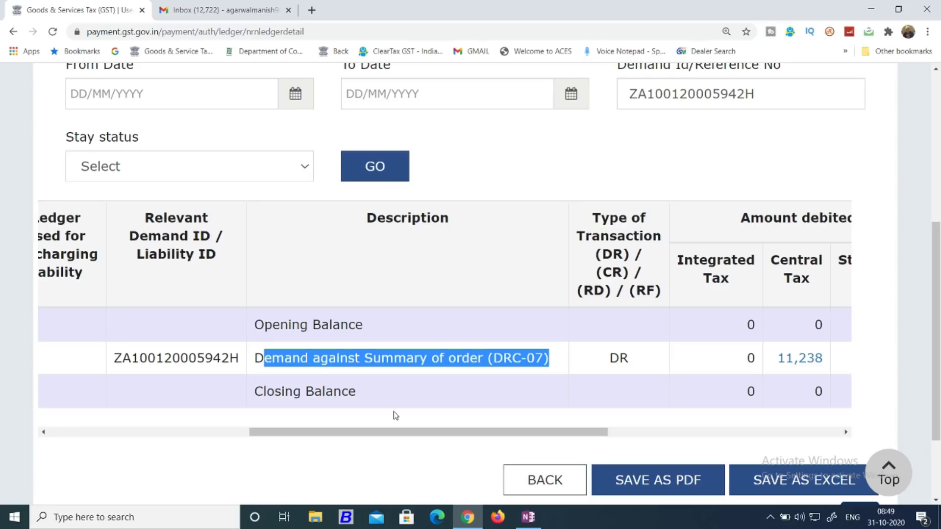
Open View Notices and Orders from the portal's user services
{"action": "scroll", "coordinate": [393, 411], "scroll_direction": "up", "scroll_amount": 5}
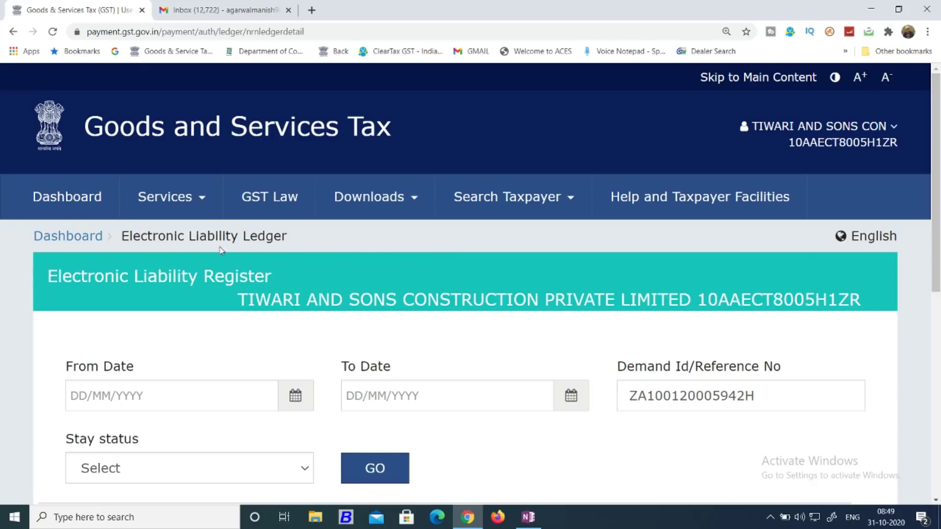
{"action": "left_click", "coordinate": [205, 200]}
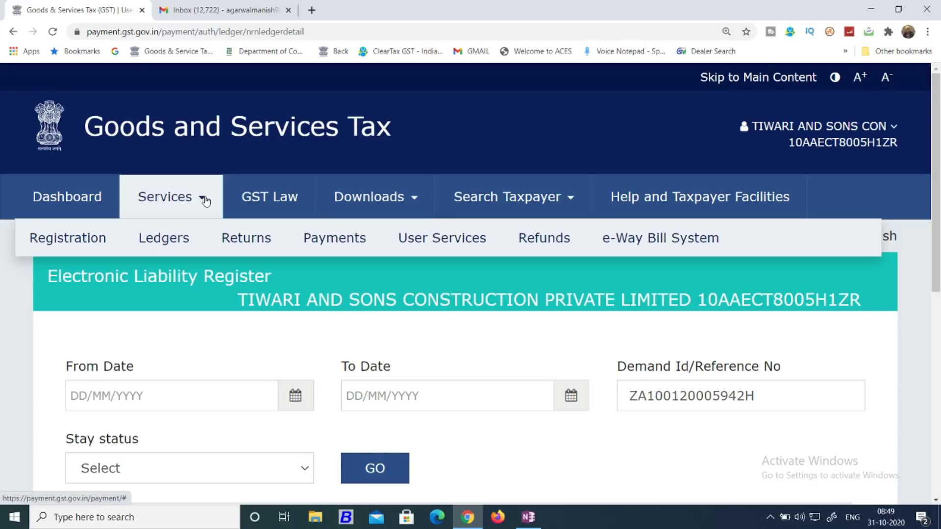
{"action": "mouse_move", "coordinate": [435, 239]}
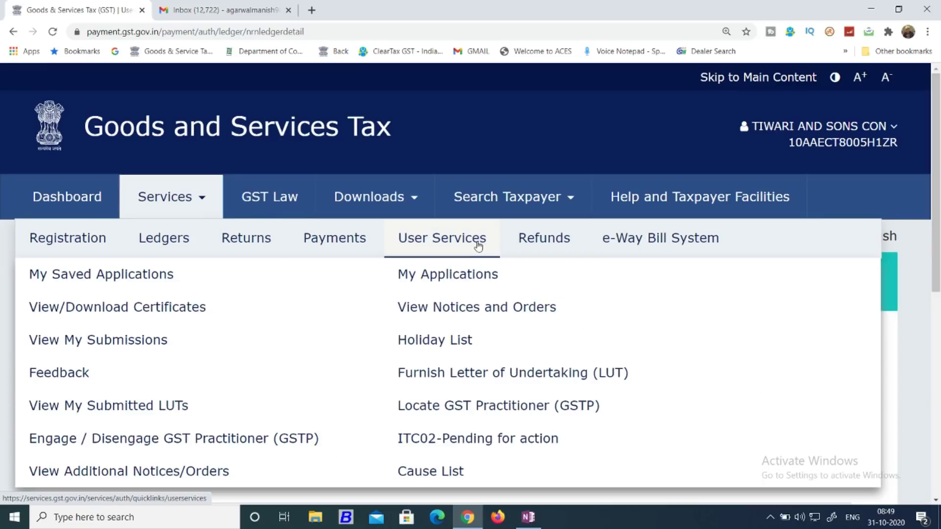
{"action": "left_click", "coordinate": [479, 307]}
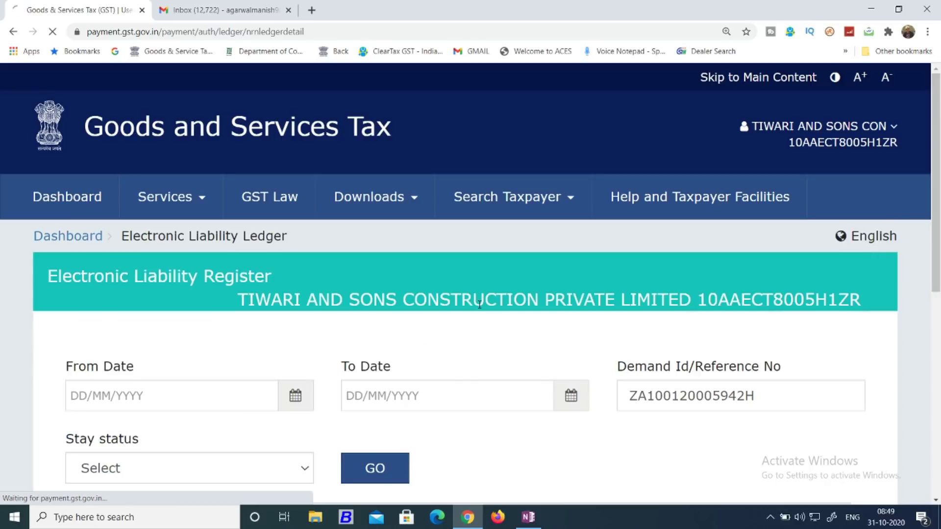
Locate the summary order dated 16/01/2020, check its amount of demand, and download and open the order PDF
{"action": "scroll", "coordinate": [479, 304], "scroll_direction": "down", "scroll_amount": 4}
{"action": "scroll", "coordinate": [479, 304], "scroll_direction": "down", "scroll_amount": 7}
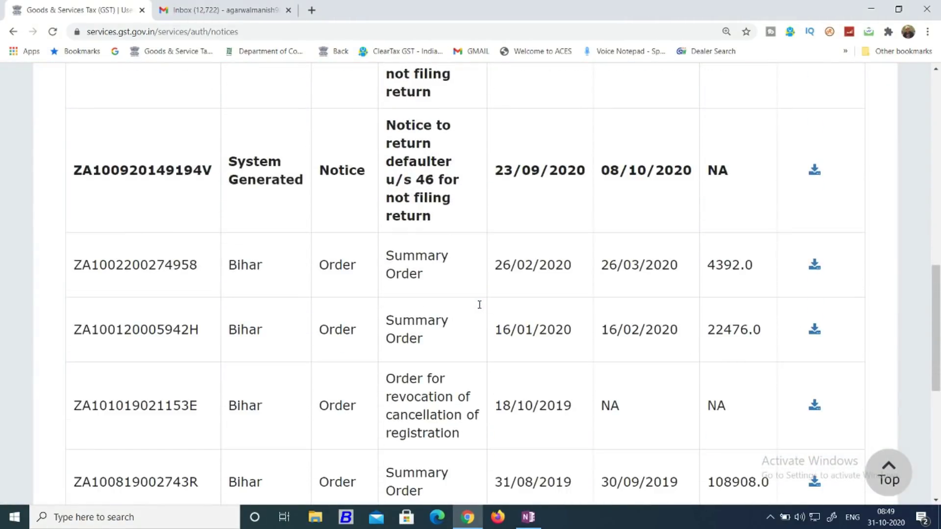
{"action": "scroll", "coordinate": [479, 304], "scroll_direction": "down", "scroll_amount": 2}
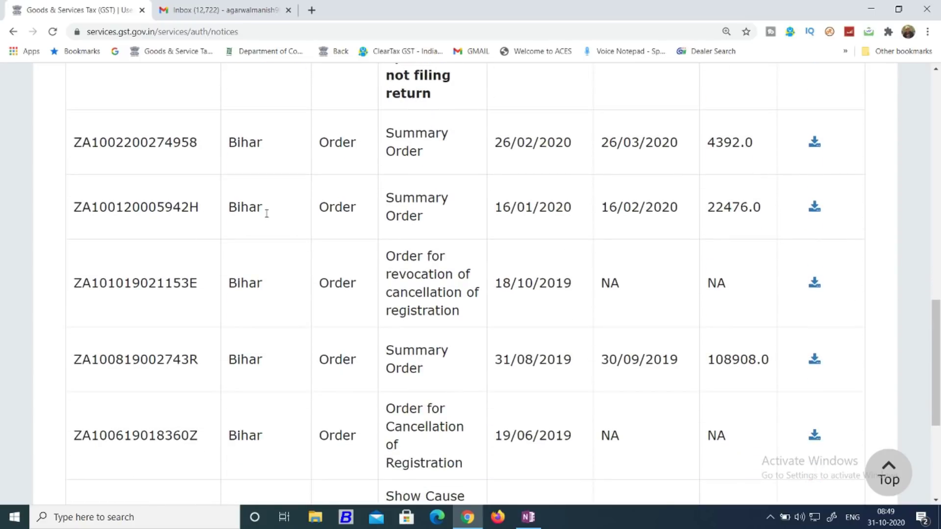
{"action": "left_click_drag", "start_coordinate": [387, 199], "coordinate": [576, 225]}
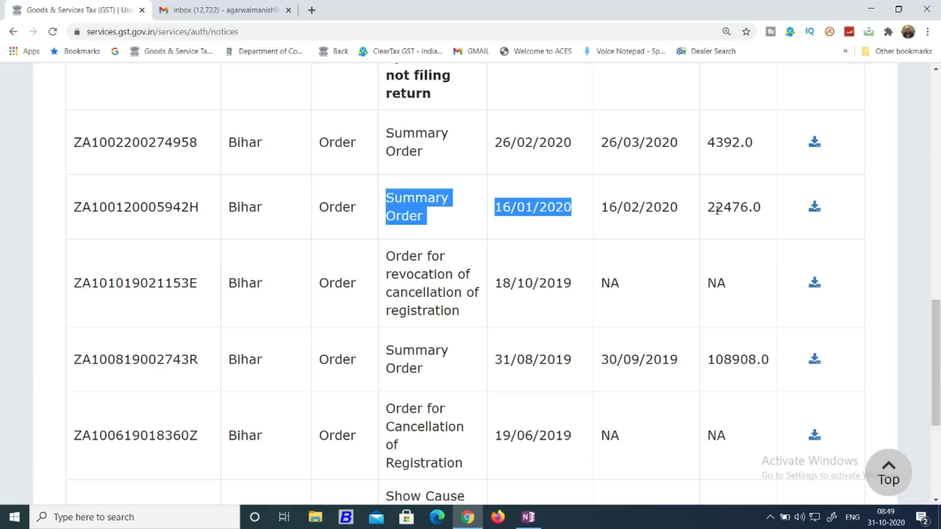
{"action": "left_click_drag", "start_coordinate": [708, 208], "coordinate": [761, 214]}
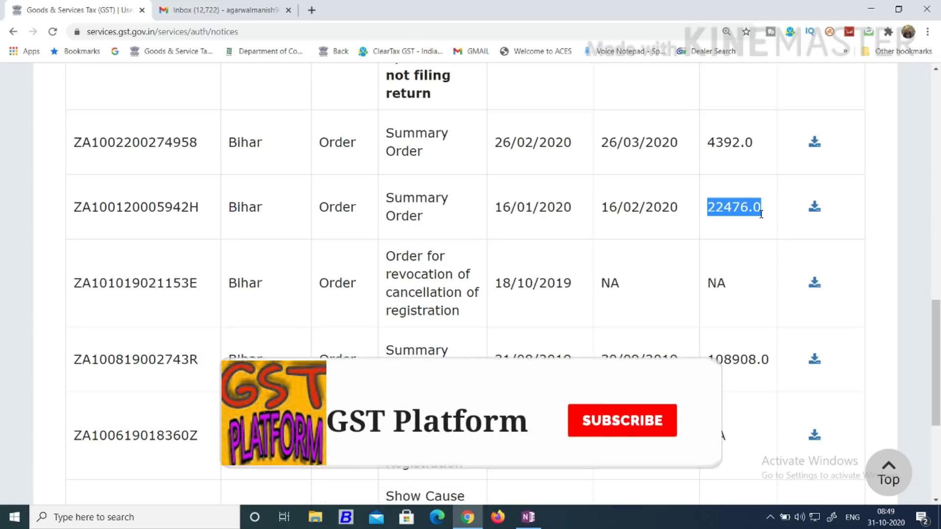
{"action": "left_click", "coordinate": [815, 208]}
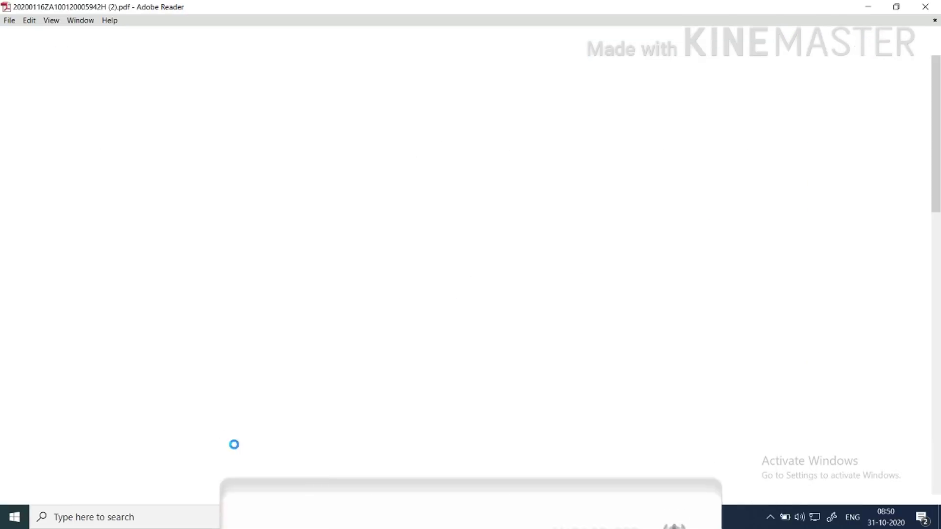
Enlarge the DRC-07 order to 200% and highlight its tax period under the details of order
{"action": "scroll", "coordinate": [432, 356], "scroll_direction": "down", "scroll_amount": 4}
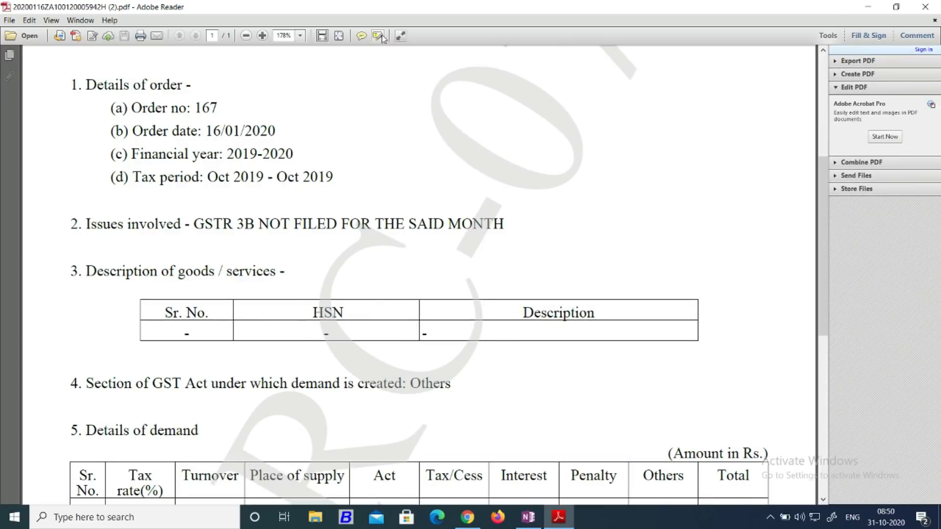
{"action": "scroll", "coordinate": [343, 204], "scroll_direction": "up", "scroll_amount": 1, "text": "ctrl"}
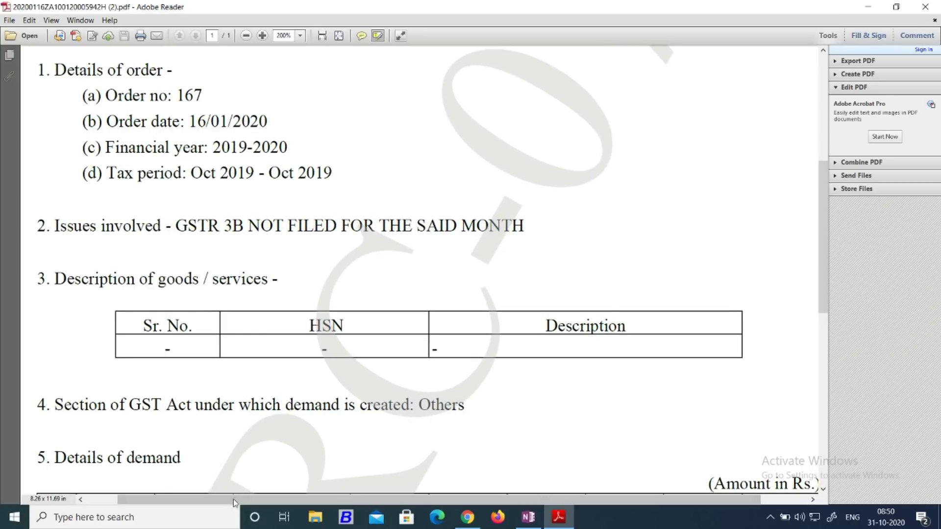
{"action": "mouse_move", "coordinate": [233, 499]}
{"action": "left_mouse_down"}
{"action": "mouse_move", "coordinate": [256, 505]}
{"action": "mouse_move", "coordinate": [241, 500]}
{"action": "left_mouse_up"}
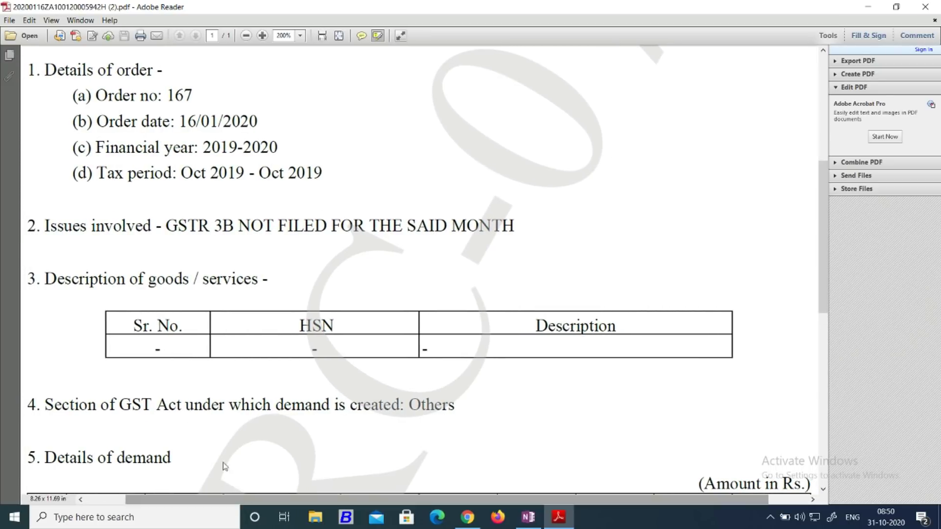
{"action": "left_click_drag", "start_coordinate": [190, 173], "coordinate": [327, 178]}
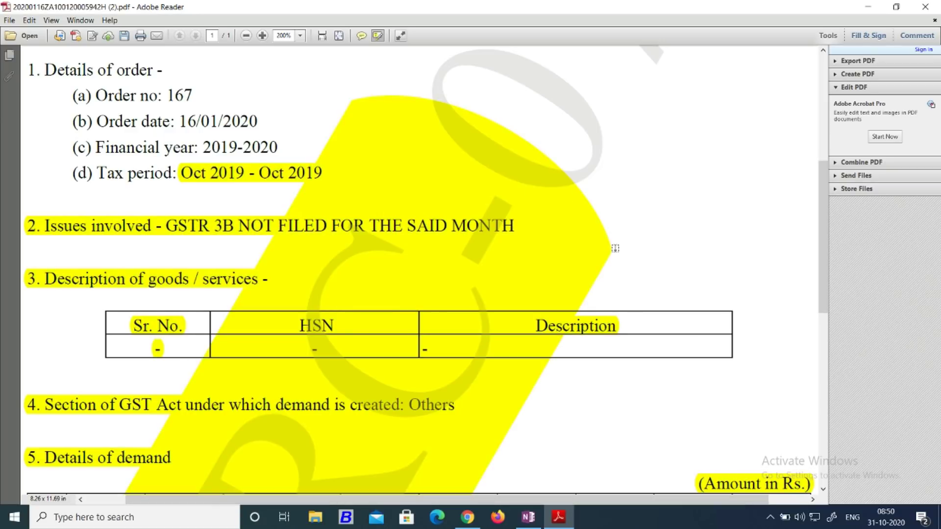
{"action": "left_click", "coordinate": [167, 226]}
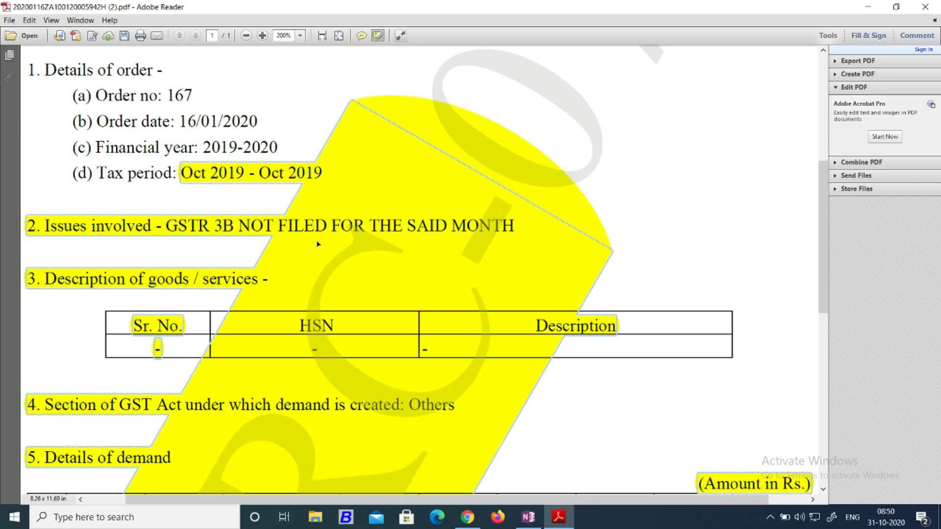
Examine the order's issues involved, reference details and the CGST and SGST rows of the demand table
{"action": "scroll", "coordinate": [424, 240], "scroll_direction": "down", "scroll_amount": 3}
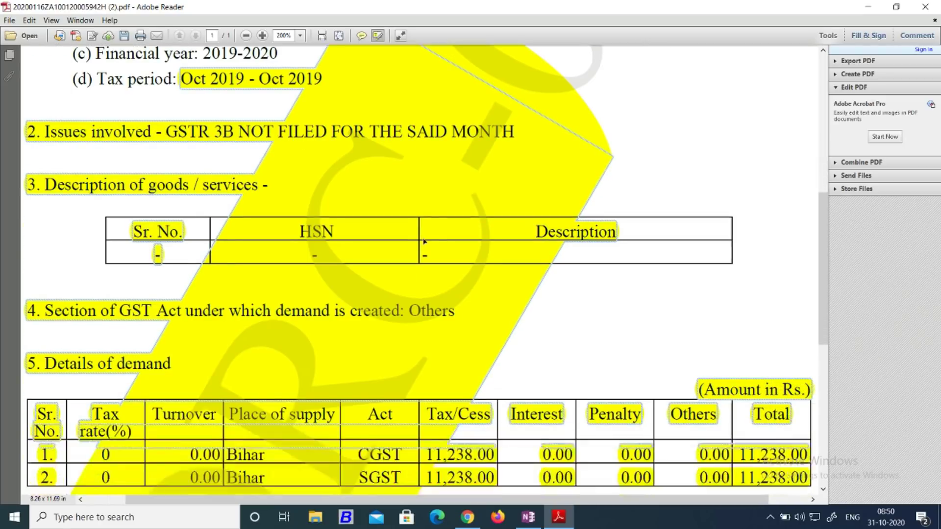
{"action": "scroll", "coordinate": [418, 283], "scroll_direction": "down", "scroll_amount": 2}
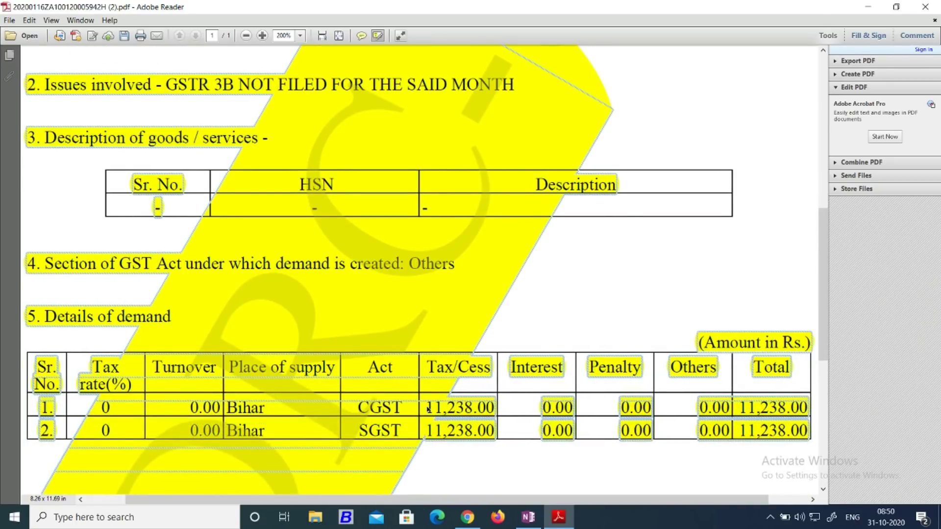
{"action": "left_click_drag", "start_coordinate": [824, 265], "coordinate": [821, 101]}
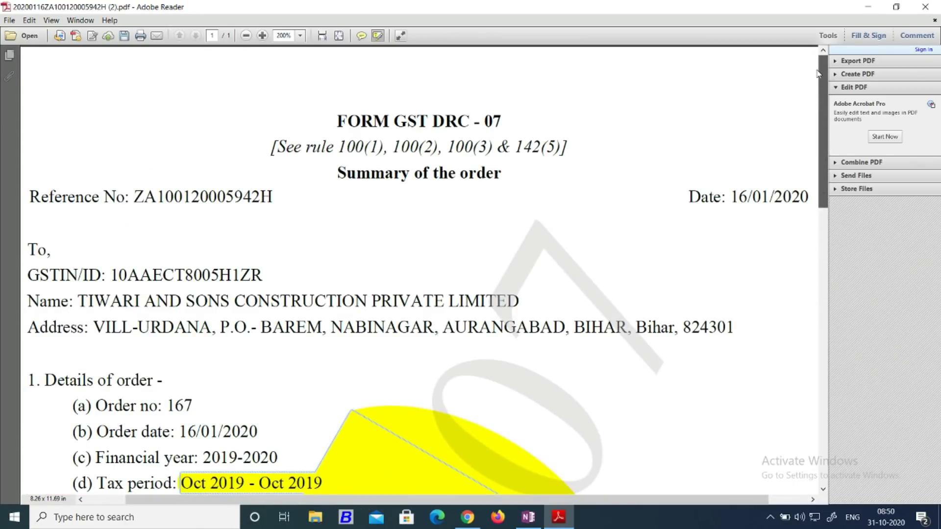
{"action": "left_click_drag", "start_coordinate": [819, 84], "coordinate": [757, 271]}
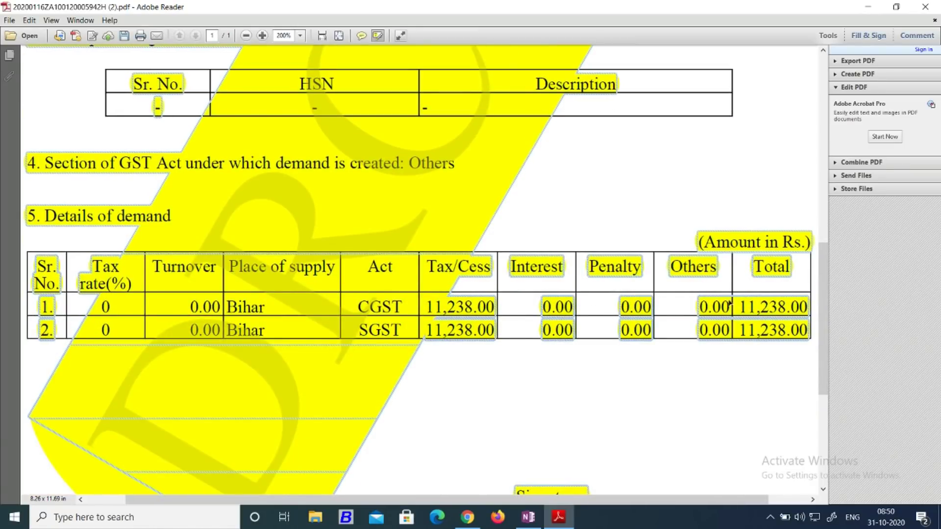
Switch back to the notices list in Chrome and download and open the summary order dated 26/02/2020
{"action": "left_click", "coordinate": [467, 519]}
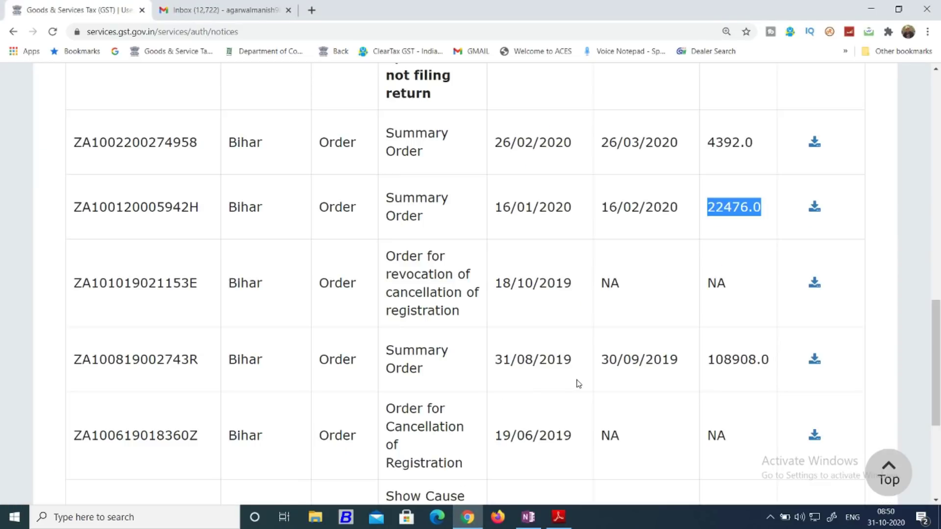
{"action": "scroll", "coordinate": [599, 279], "scroll_direction": "up", "scroll_amount": 1}
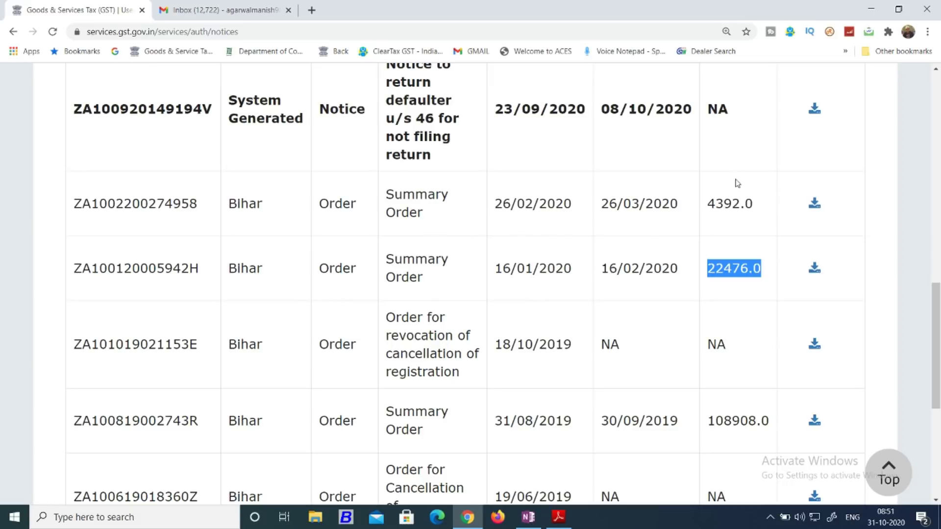
{"action": "left_click_drag", "start_coordinate": [707, 203], "coordinate": [753, 205]}
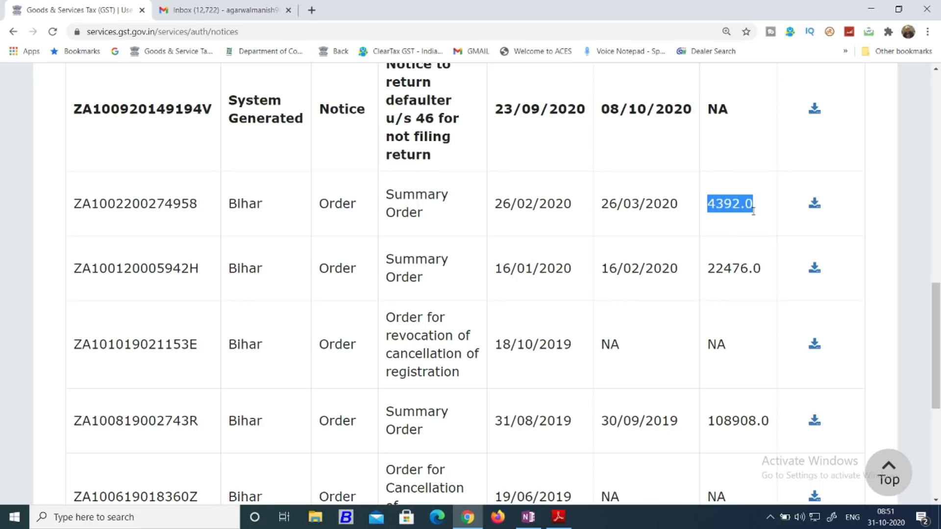
{"action": "left_click", "coordinate": [752, 225]}
{"action": "left_click", "coordinate": [814, 204]}
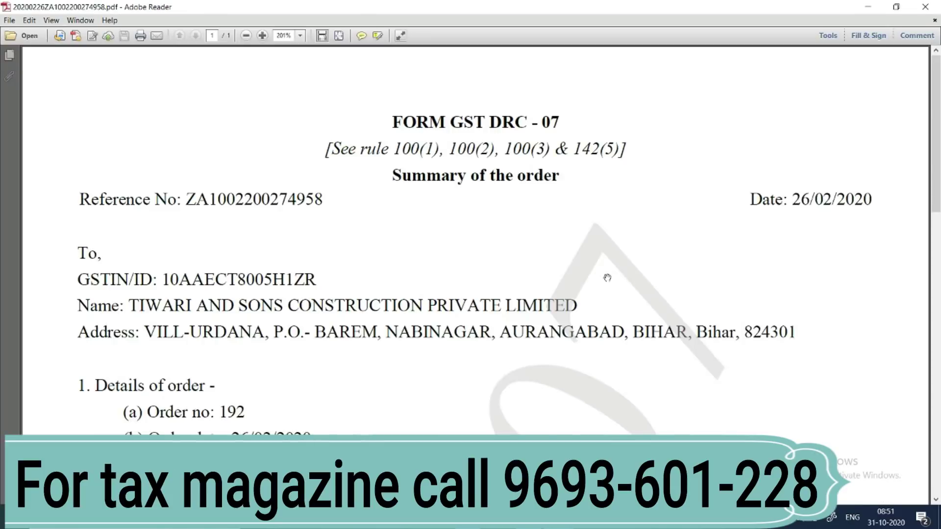
Highlight the CGST tax amount in the order's demand table and return to the start of the notices list in Chrome
{"action": "scroll", "coordinate": [607, 278], "scroll_direction": "down", "scroll_amount": 6}
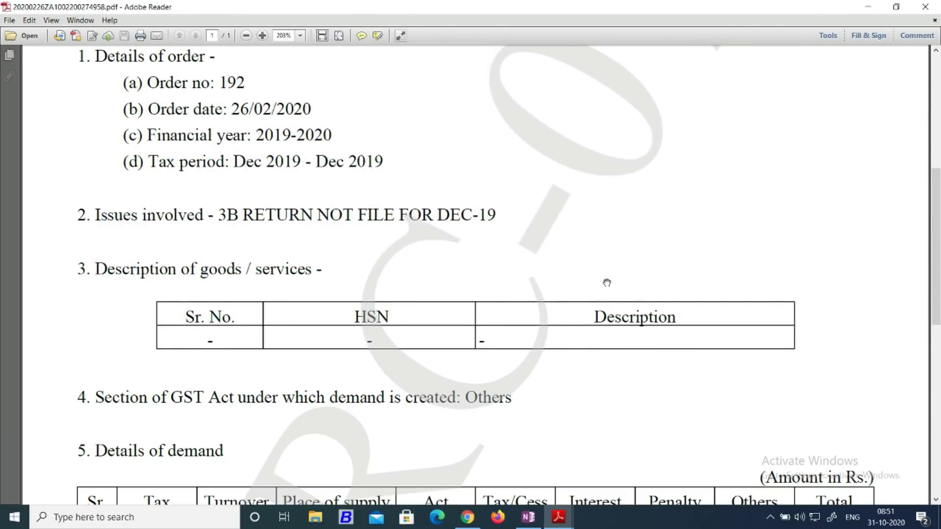
{"action": "scroll", "coordinate": [608, 282], "scroll_direction": "down", "scroll_amount": 3}
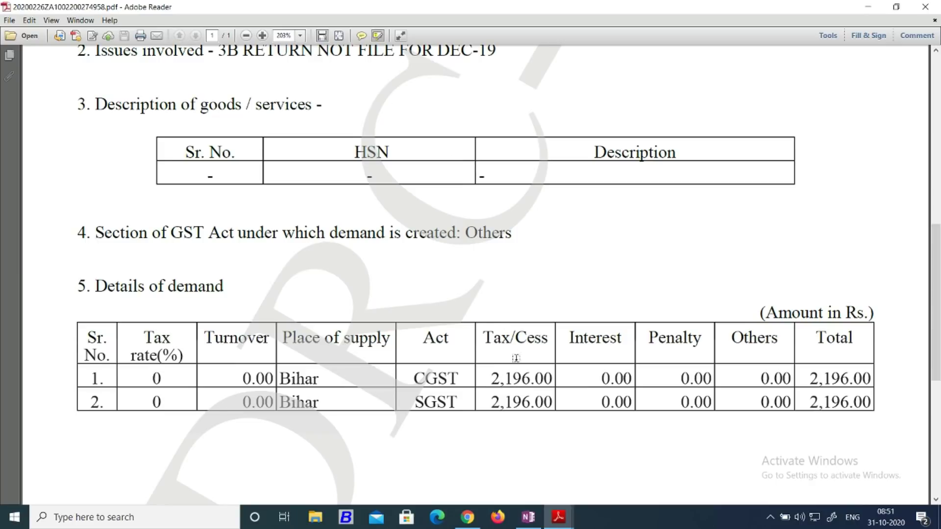
{"action": "left_click_drag", "start_coordinate": [495, 380], "coordinate": [544, 387]}
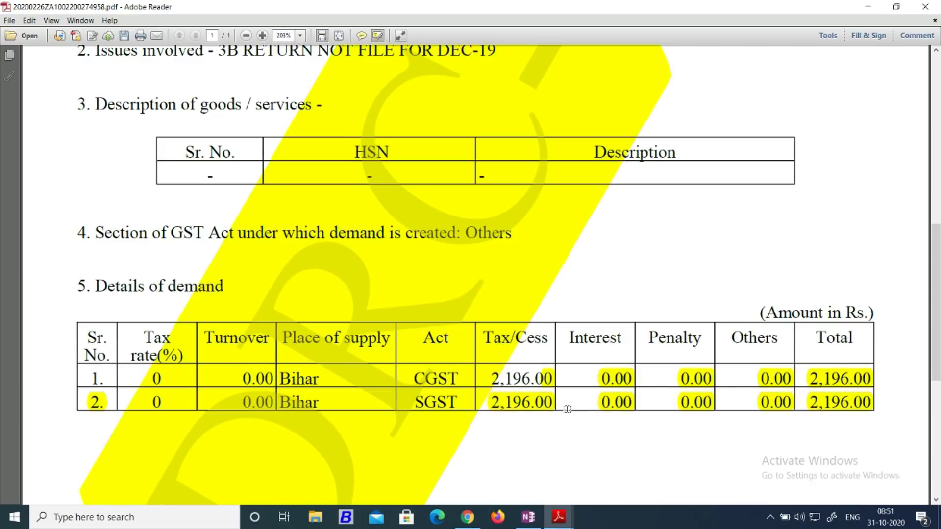
{"action": "left_click", "coordinate": [481, 519]}
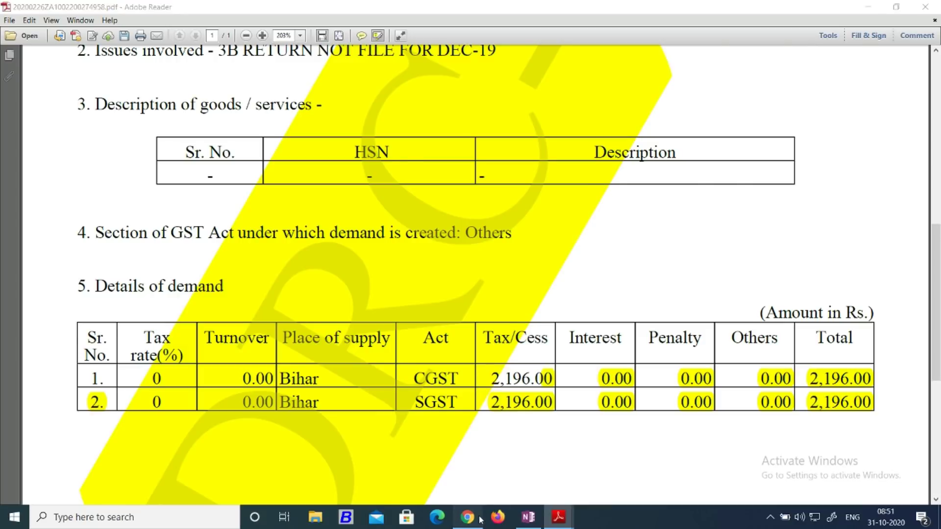
{"action": "scroll", "coordinate": [417, 340], "scroll_direction": "up", "scroll_amount": 10}
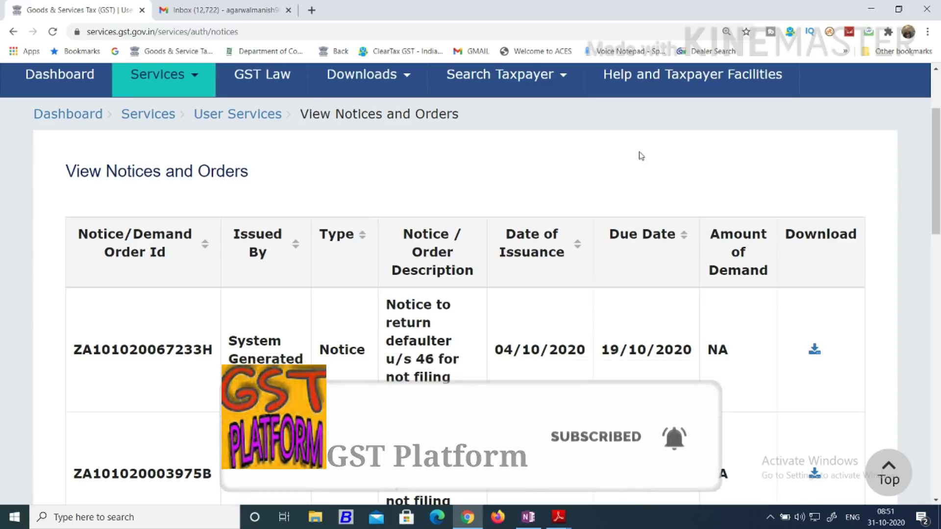
Switch to OneNote and view the bank and contact details on the untitled page at a reduced zoom
{"action": "left_click", "coordinate": [536, 518]}
{"action": "scroll", "coordinate": [544, 439], "scroll_direction": "up", "scroll_amount": 10}
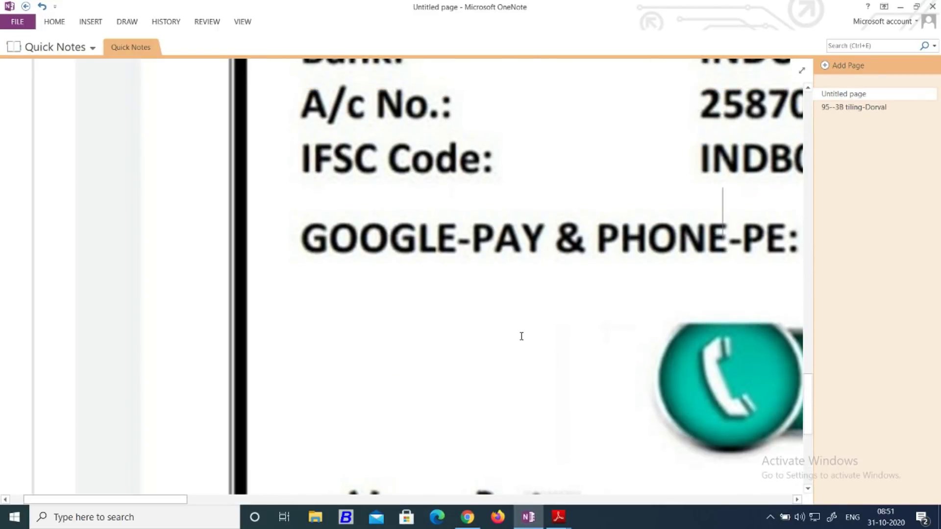
{"action": "scroll", "coordinate": [521, 337], "scroll_direction": "down", "scroll_amount": 1, "text": "ctrl"}
{"action": "scroll", "coordinate": [521, 337], "scroll_direction": "down", "scroll_amount": 2, "text": "ctrl"}
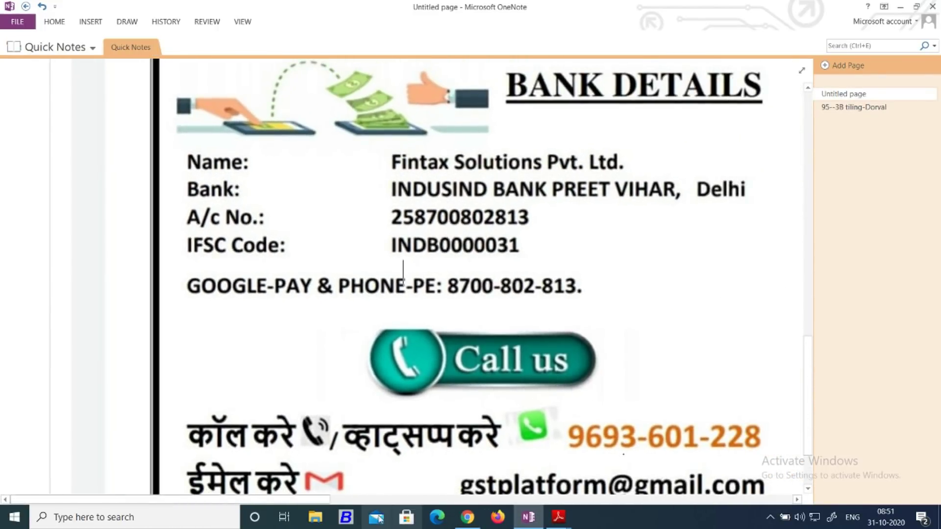
{"action": "left_click_drag", "start_coordinate": [306, 498], "coordinate": [362, 499]}
{"action": "scroll", "coordinate": [479, 394], "scroll_direction": "down", "scroll_amount": 2}
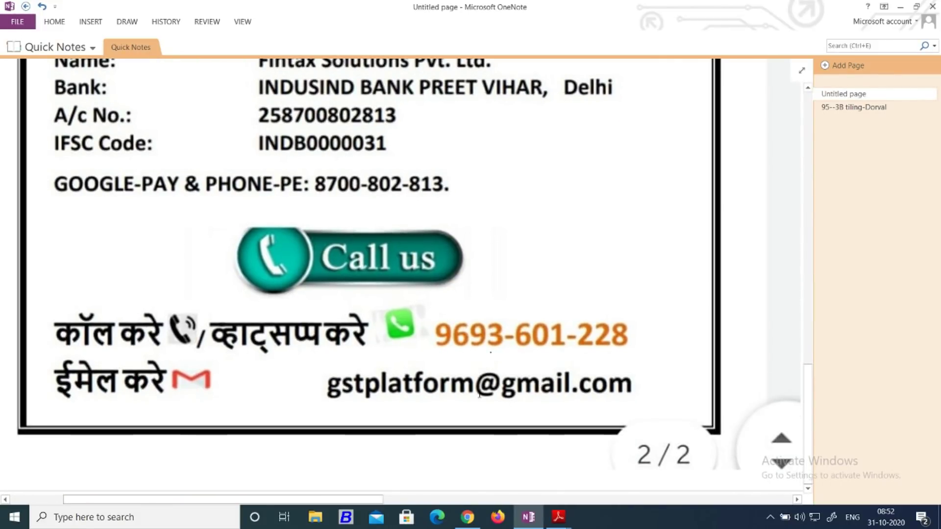
Enlarge the contact phone number and e-mail address at the end of the note page
{"action": "scroll", "coordinate": [479, 394], "scroll_direction": "up", "scroll_amount": 11}
{"action": "scroll", "coordinate": [479, 394], "scroll_direction": "down", "scroll_amount": 11}
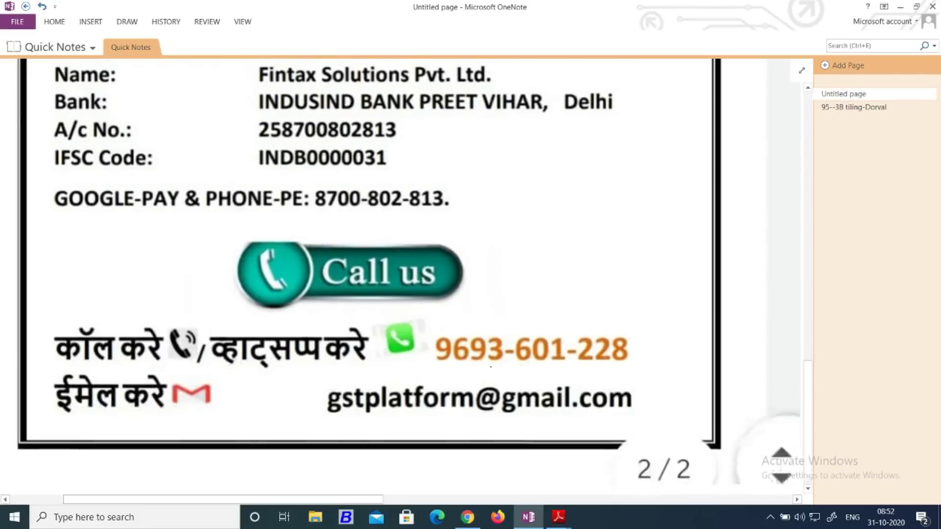
{"action": "scroll", "coordinate": [480, 394], "scroll_direction": "down", "scroll_amount": 1}
{"action": "scroll", "coordinate": [479, 394], "scroll_direction": "up", "scroll_amount": 6, "text": "ctrl"}
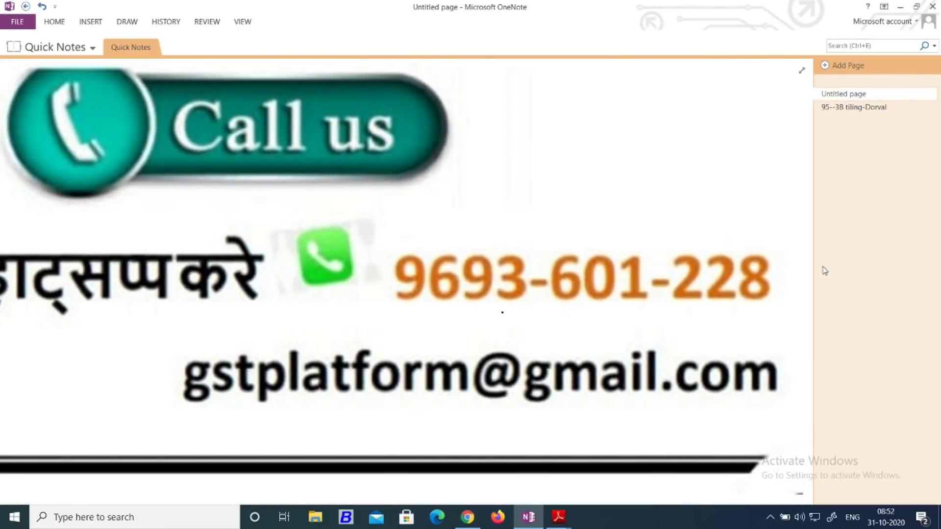
{"action": "left_click_drag", "start_coordinate": [292, 499], "coordinate": [311, 492]}
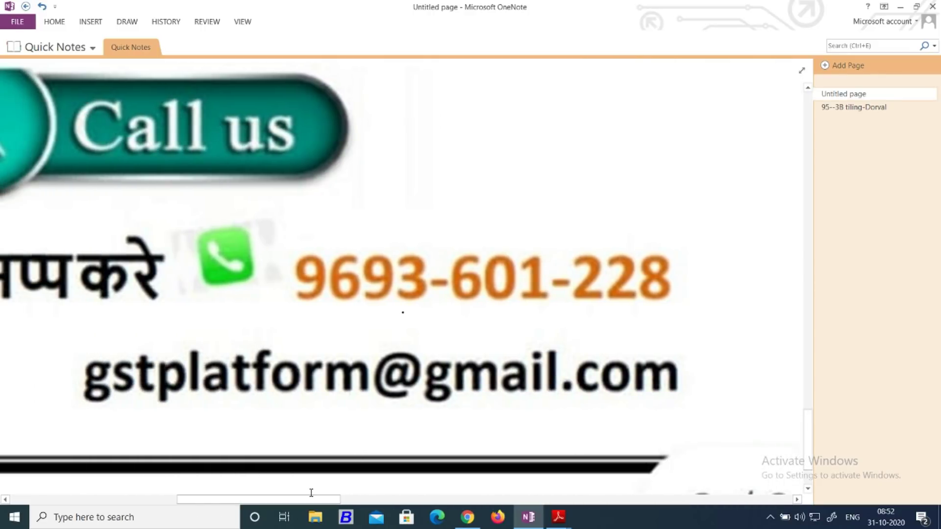